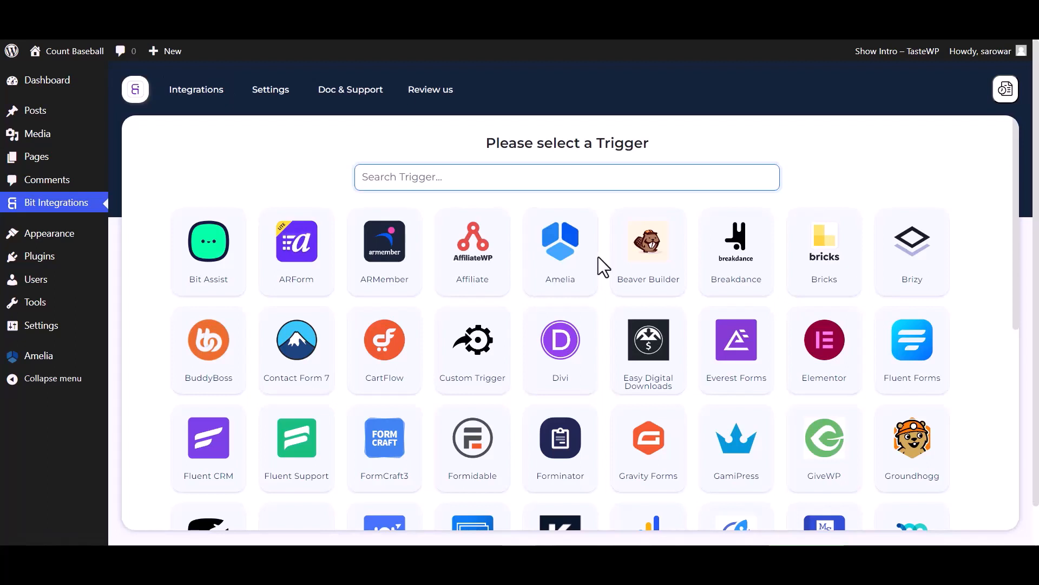
# Choose Amelia as the trigger, copy its webhook URL and start fetching the response data.
pyautogui.click(588, 272)
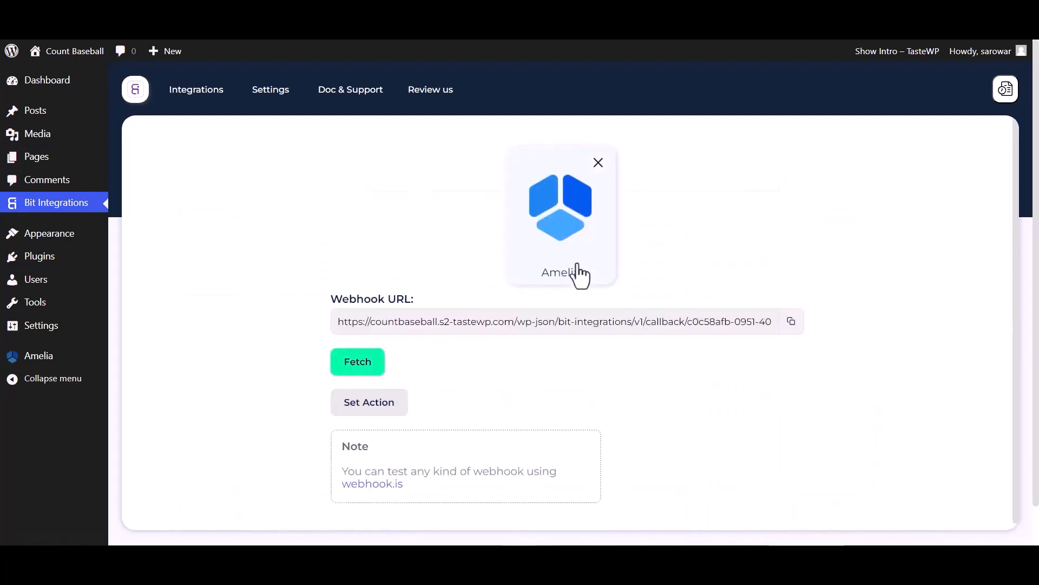
pyautogui.click(791, 325)
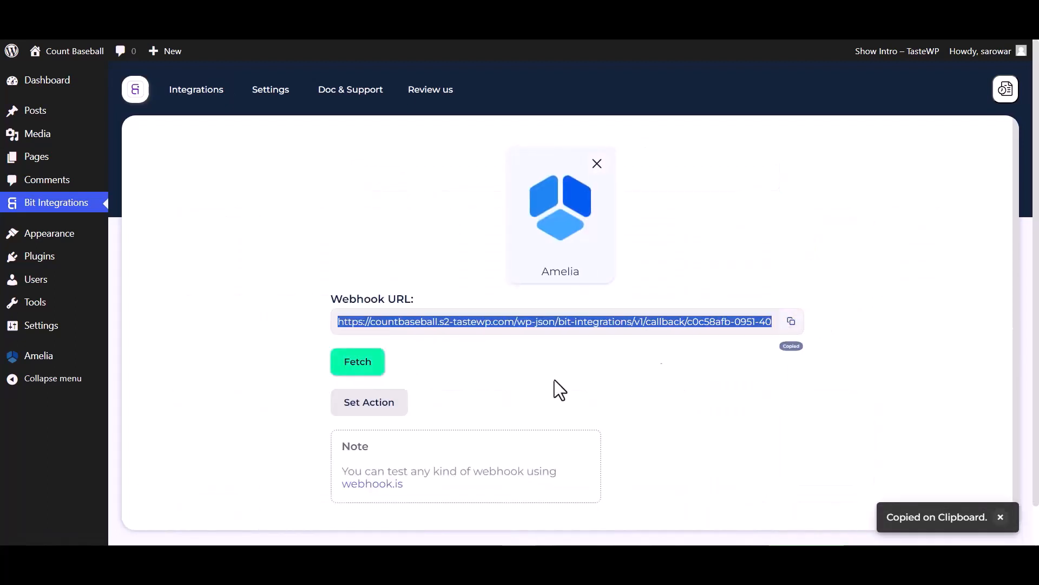
pyautogui.click(363, 370)
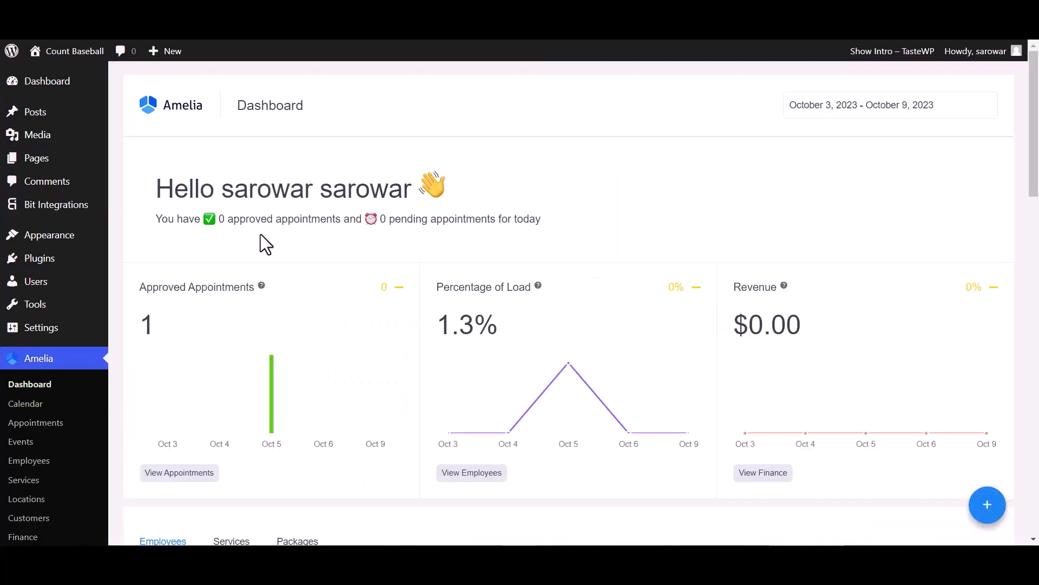
# Open the Web Hooks section of Amelia's integrations settings.
pyautogui.scroll(-5, 38, 511)
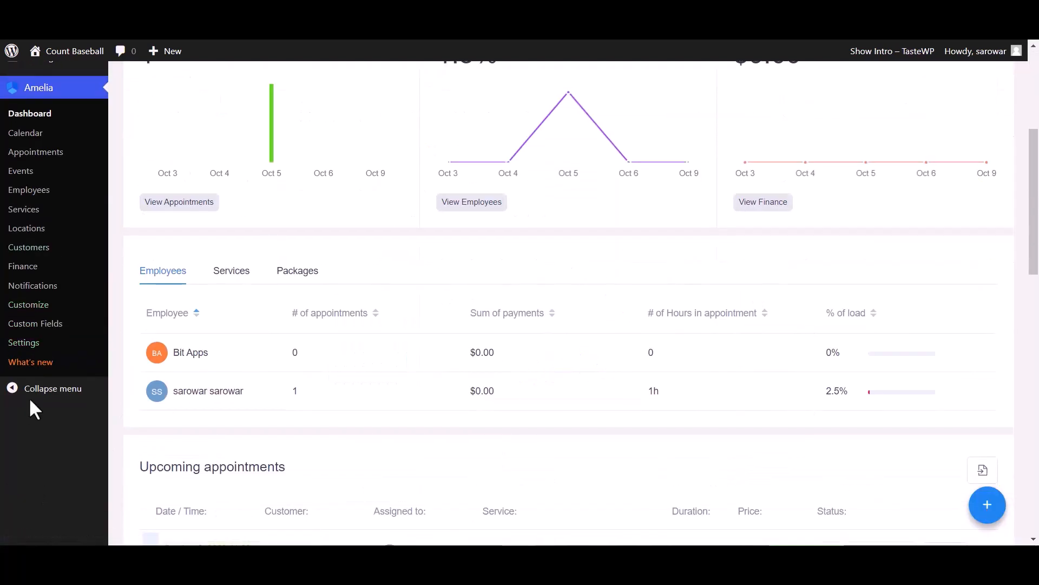
pyautogui.click(30, 344)
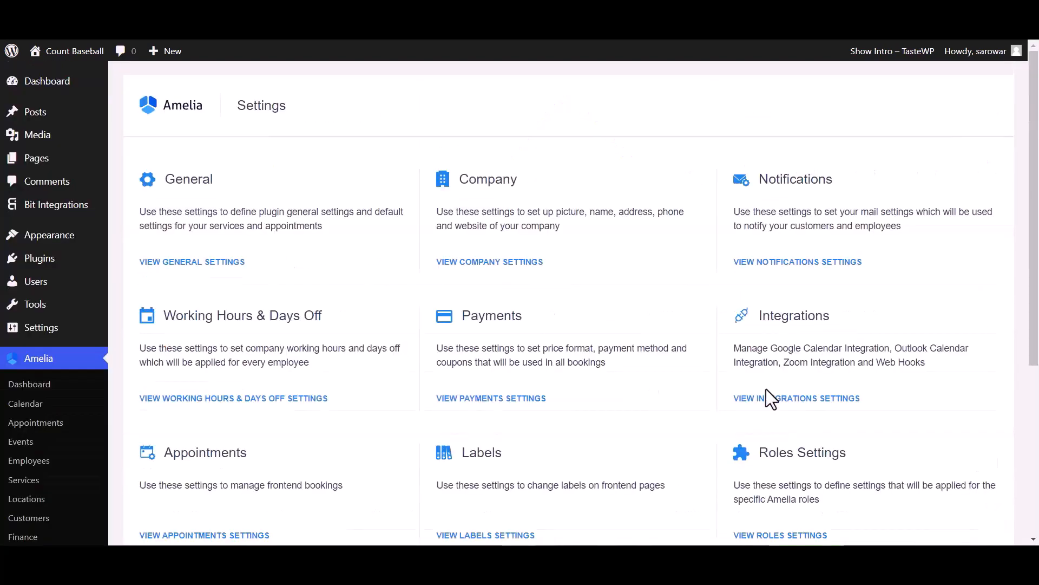
pyautogui.scroll(-1, 761, 393)
pyautogui.click(778, 331)
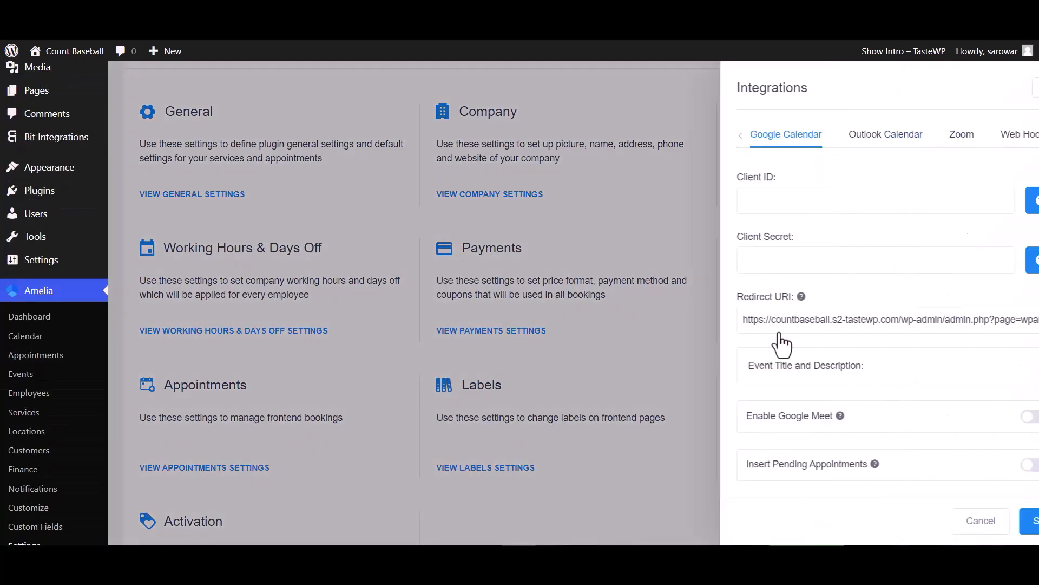
pyautogui.click(976, 134)
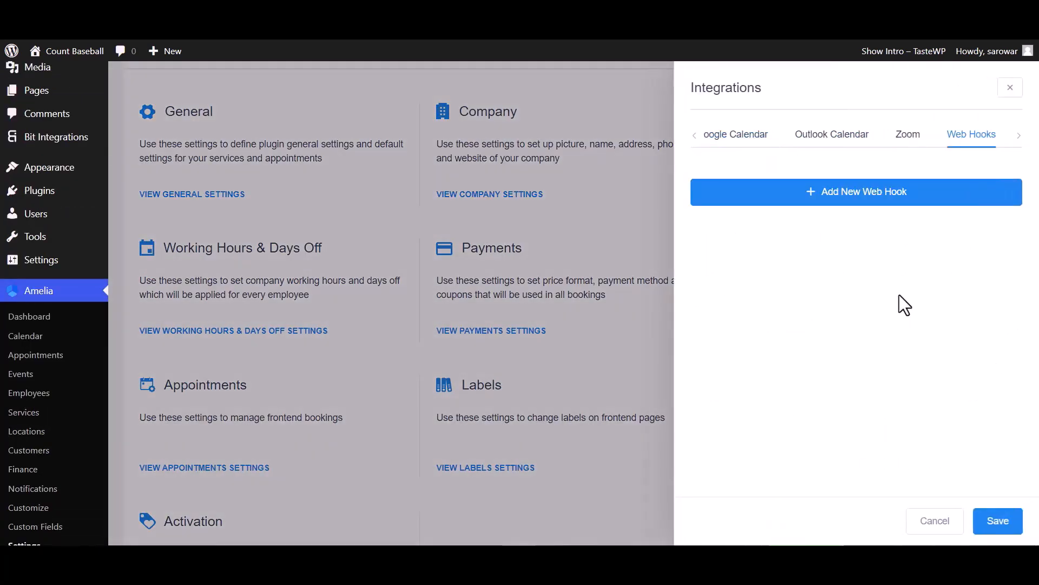
# Add a new web hook named Bit Integrations and paste the copied webhook URL into it.
pyautogui.click(883, 204)
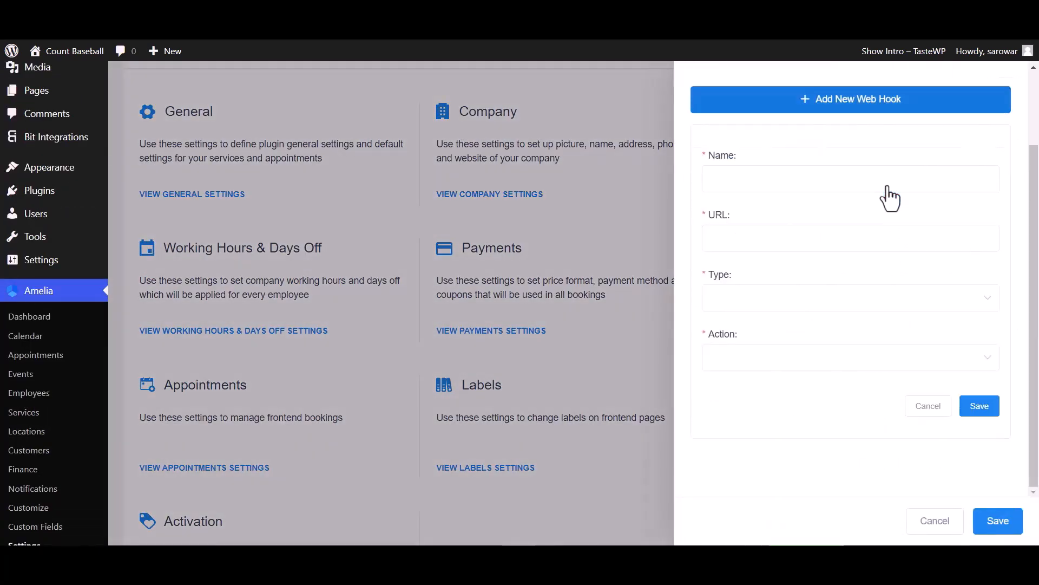
pyautogui.click(751, 184)
pyautogui.write('Bit Integrations')
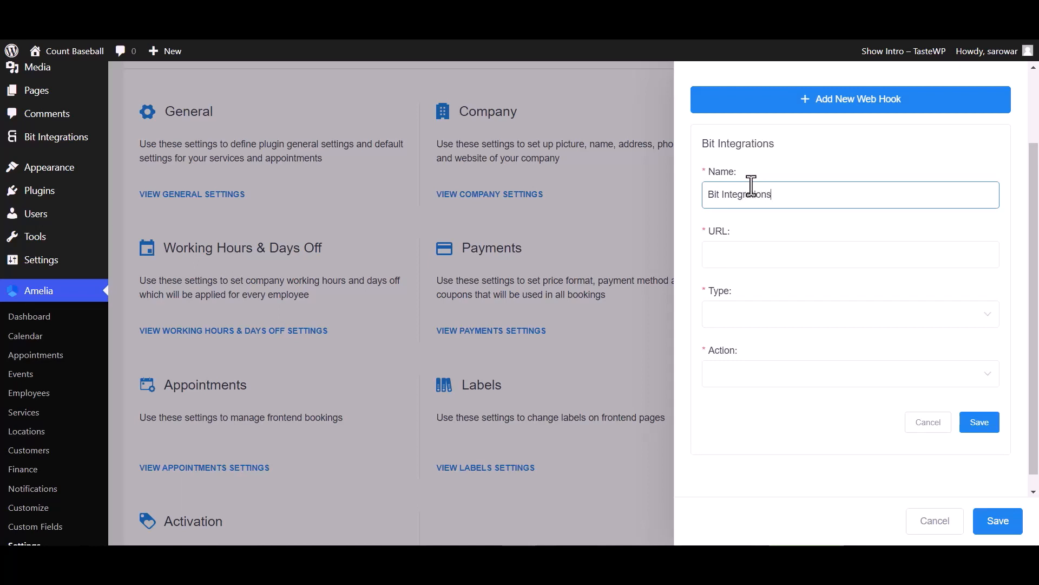
pyautogui.click(745, 255)
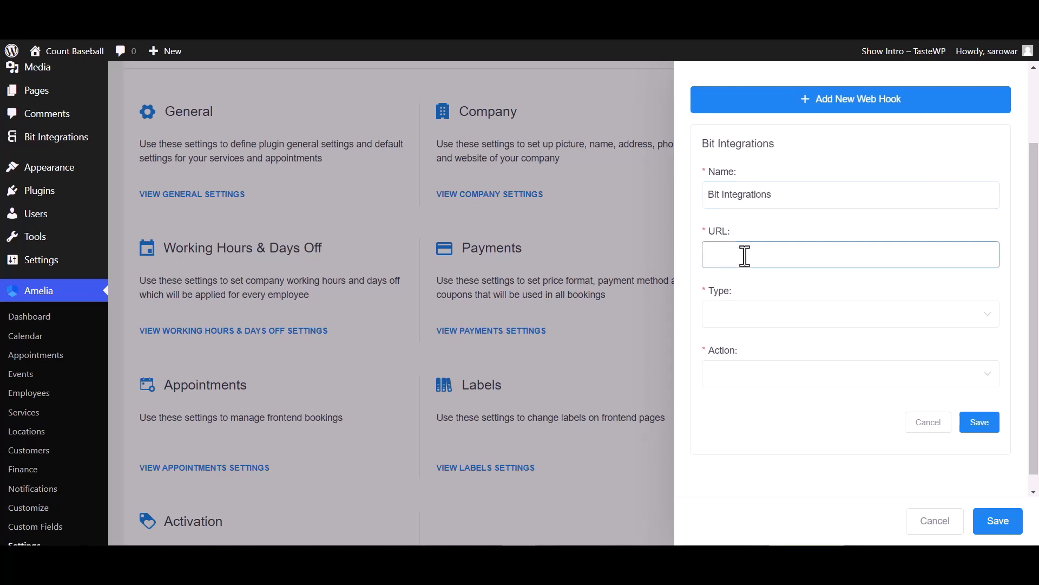
pyautogui.hotkey('ctrl', 'v')
# Set the web hook's type to Appointment and its action to Booking Status Changed, and save the web hook and integration settings.
pyautogui.click(747, 324)
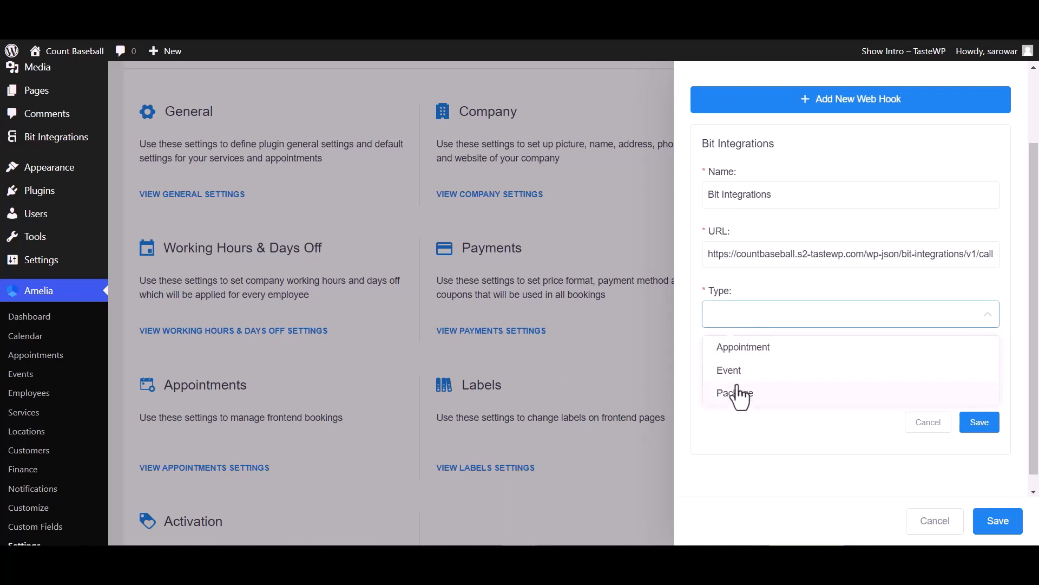
pyautogui.click(744, 349)
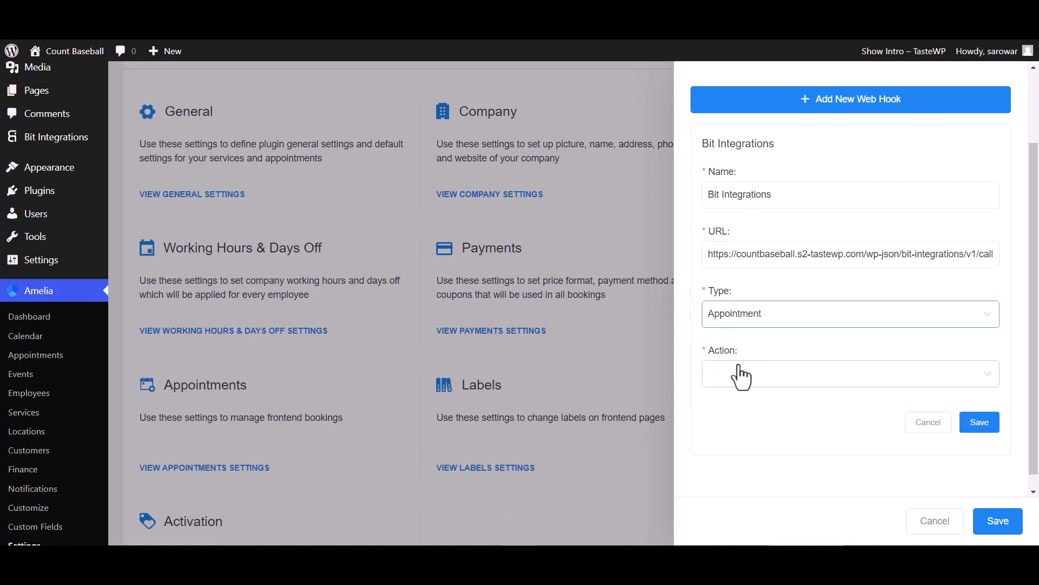
pyautogui.click(740, 376)
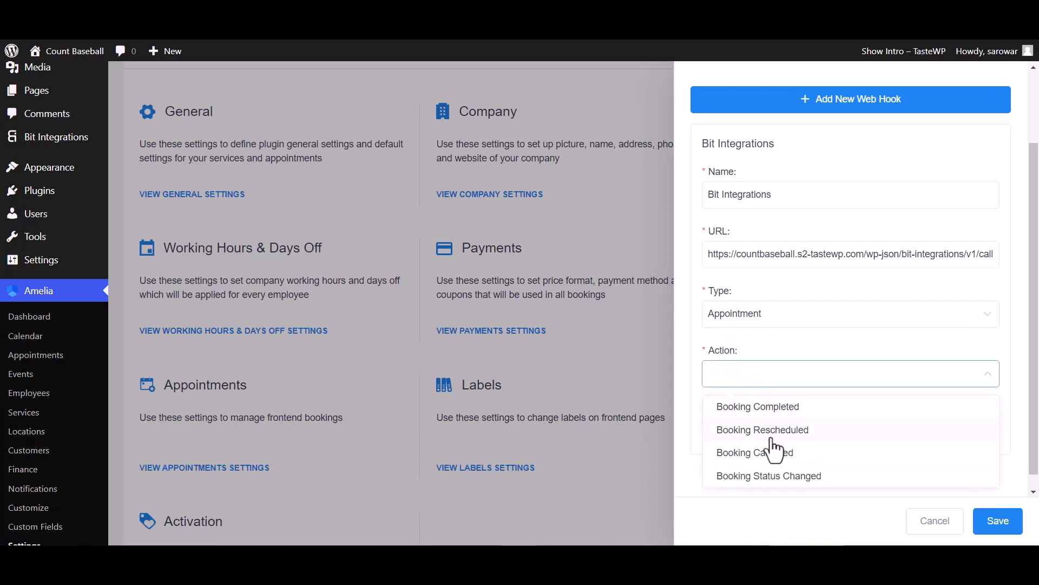
pyautogui.click(760, 477)
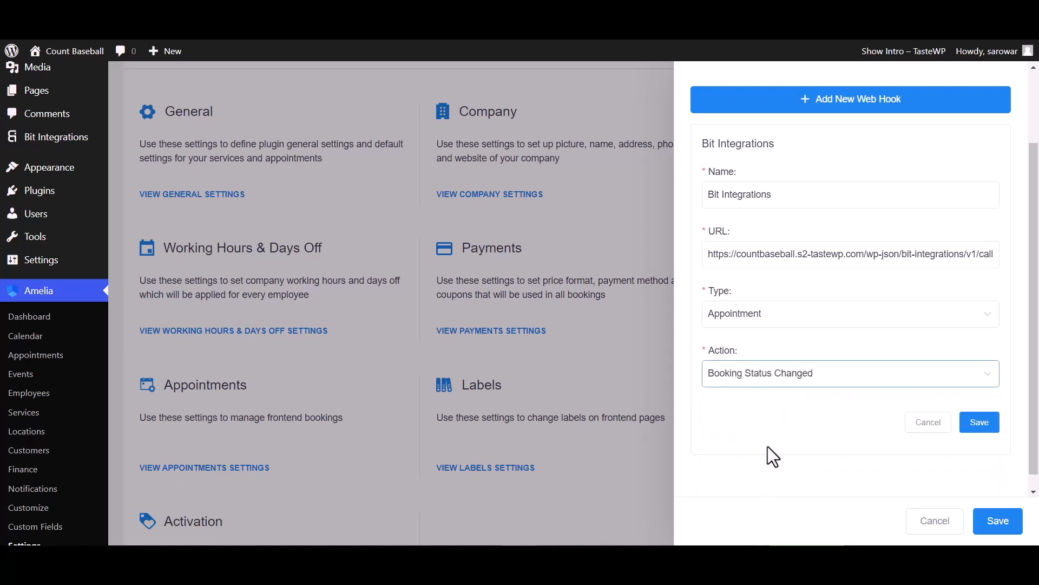
pyautogui.click(979, 425)
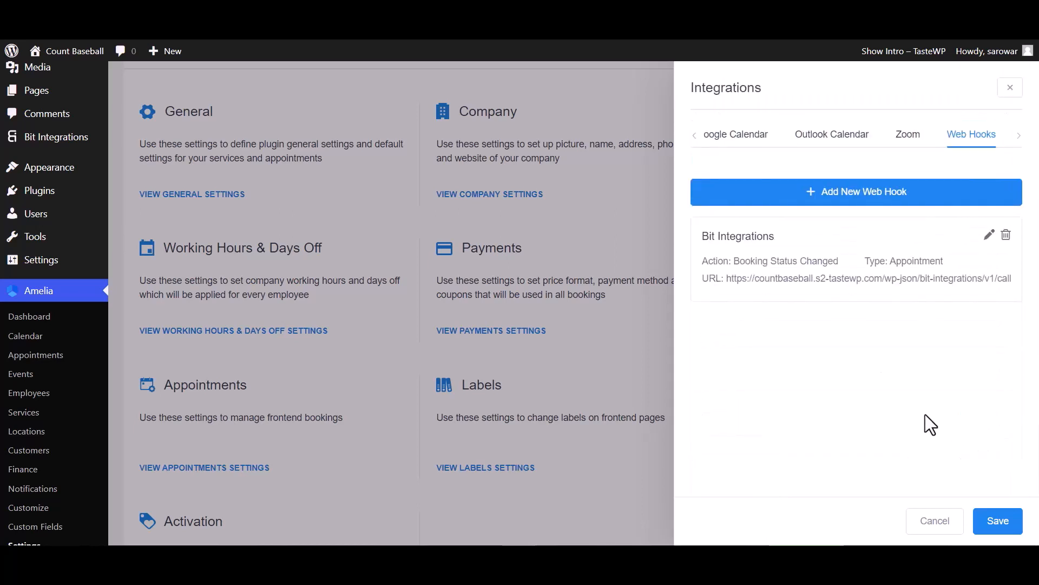
pyautogui.click(997, 521)
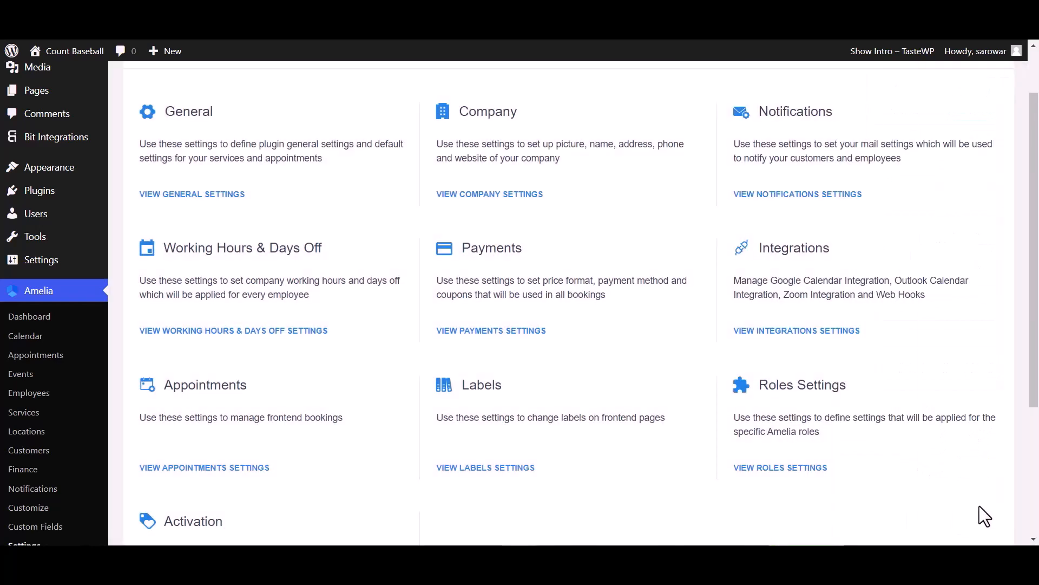
# Change the status of the October 20, 2023 appointment to Pending in Amelia's appointments list.
pyautogui.click(33, 355)
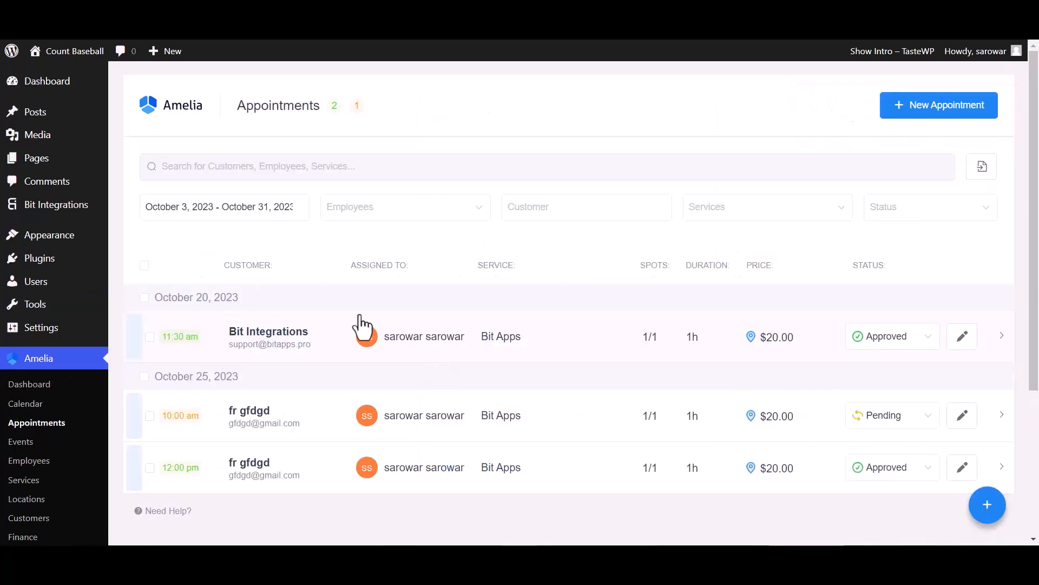
pyautogui.click(890, 337)
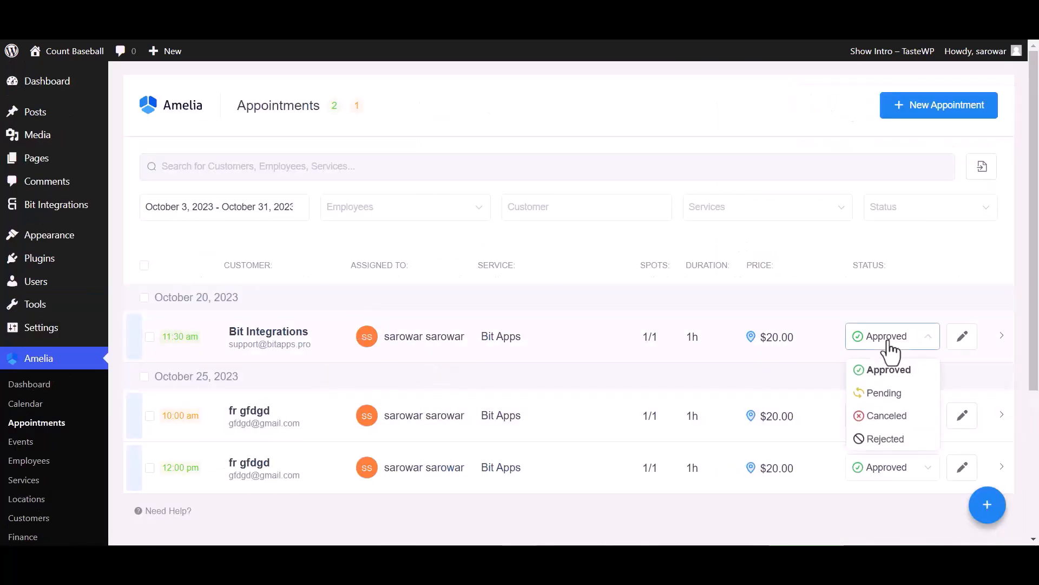
pyautogui.click(888, 394)
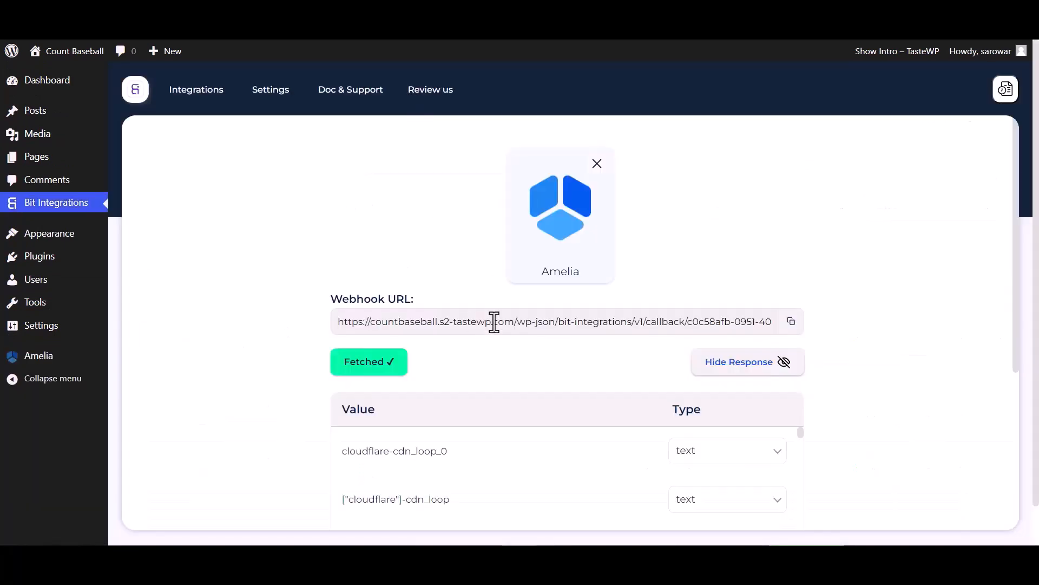
# Look through the fetched Amelia response in Bit Integrations and choose Albato as the action.
pyautogui.scroll(-3, 487, 324)
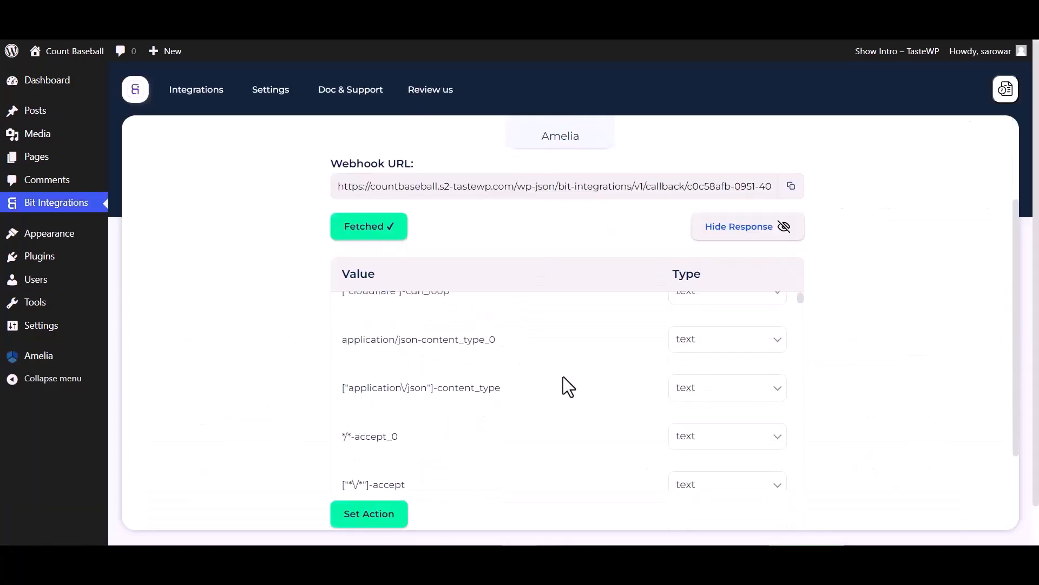
pyautogui.scroll(-20, 563, 379)
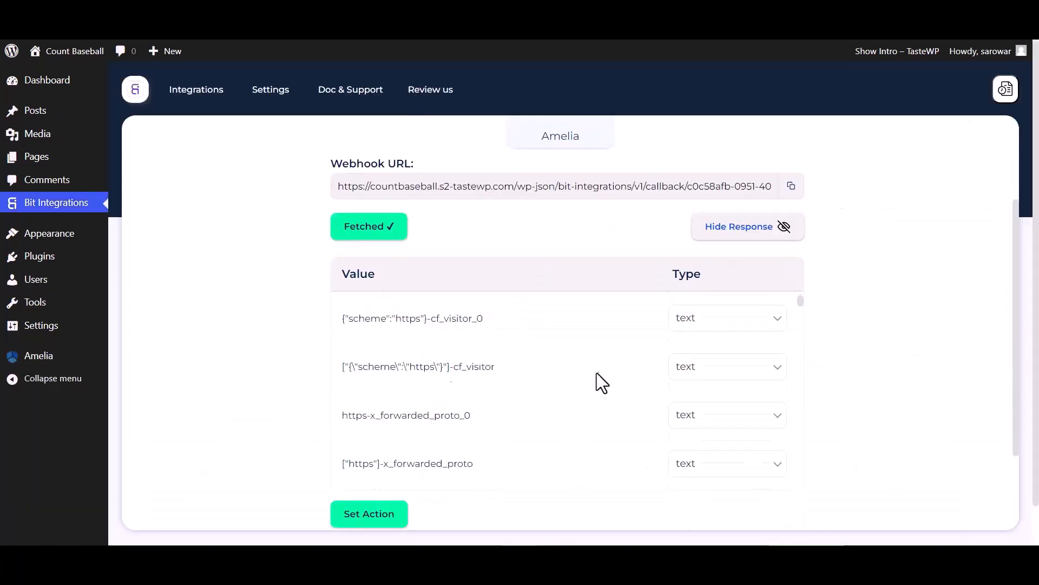
pyautogui.click(358, 518)
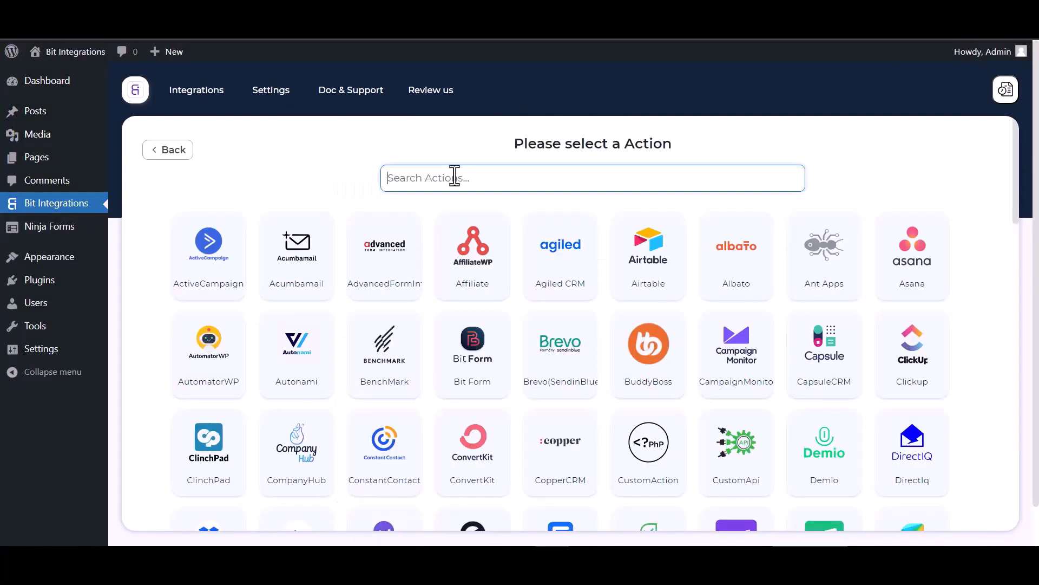
pyautogui.write('al')
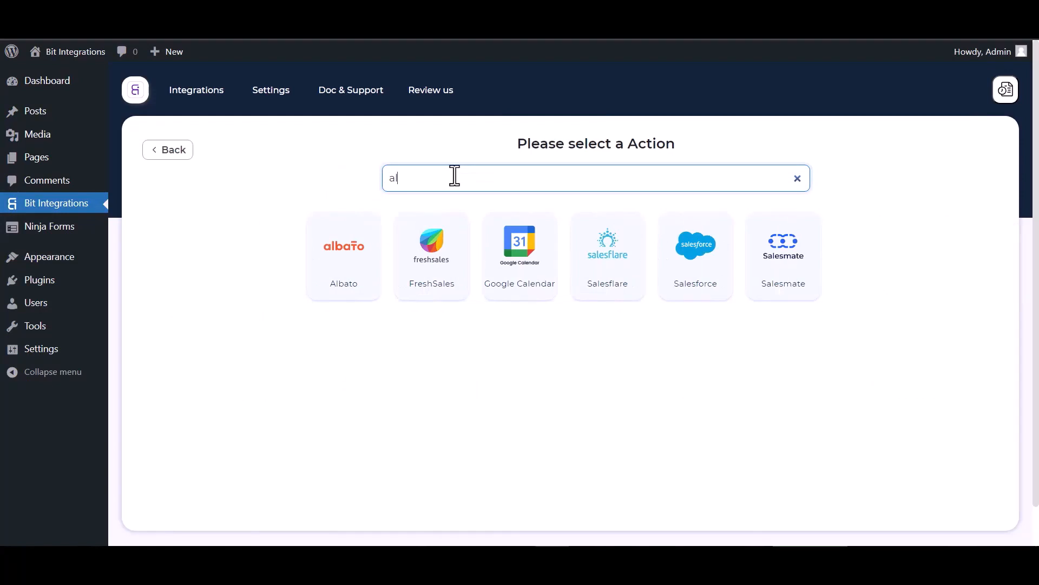
pyautogui.click(346, 248)
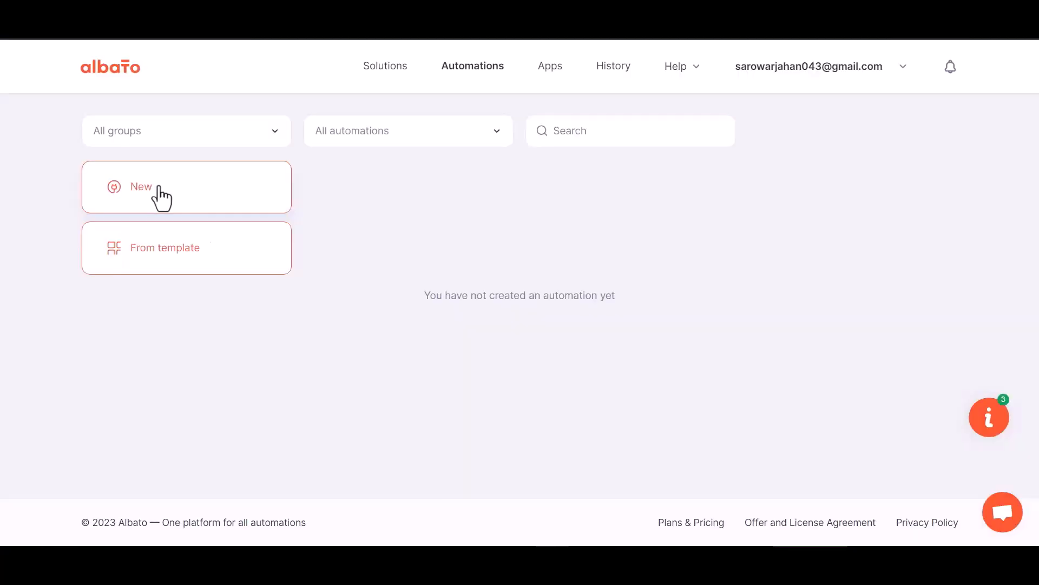
# Create a new automation in Albato and select Webhook as the trigger's app.
pyautogui.click(162, 196)
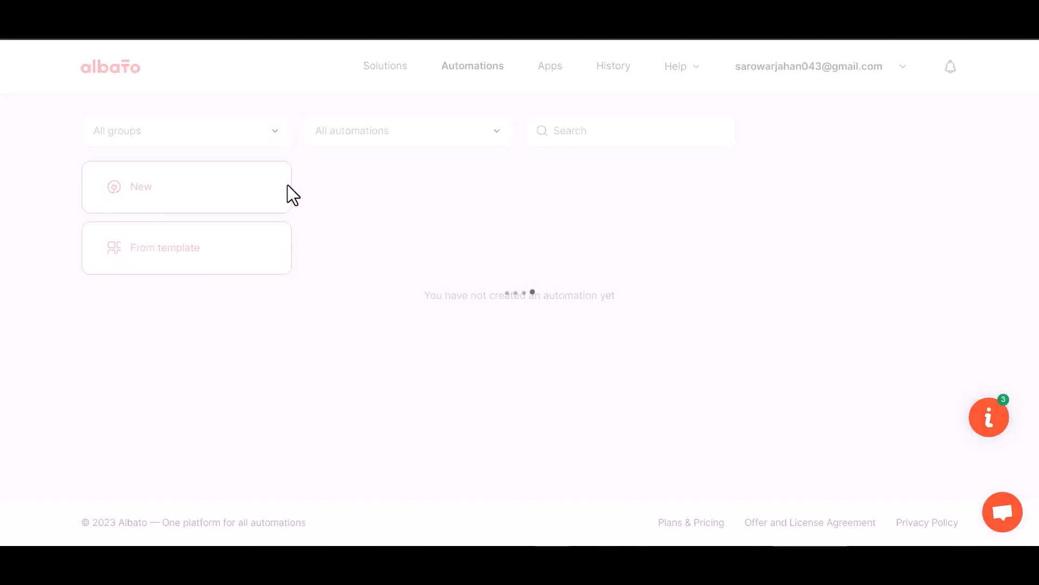
pyautogui.click(759, 290)
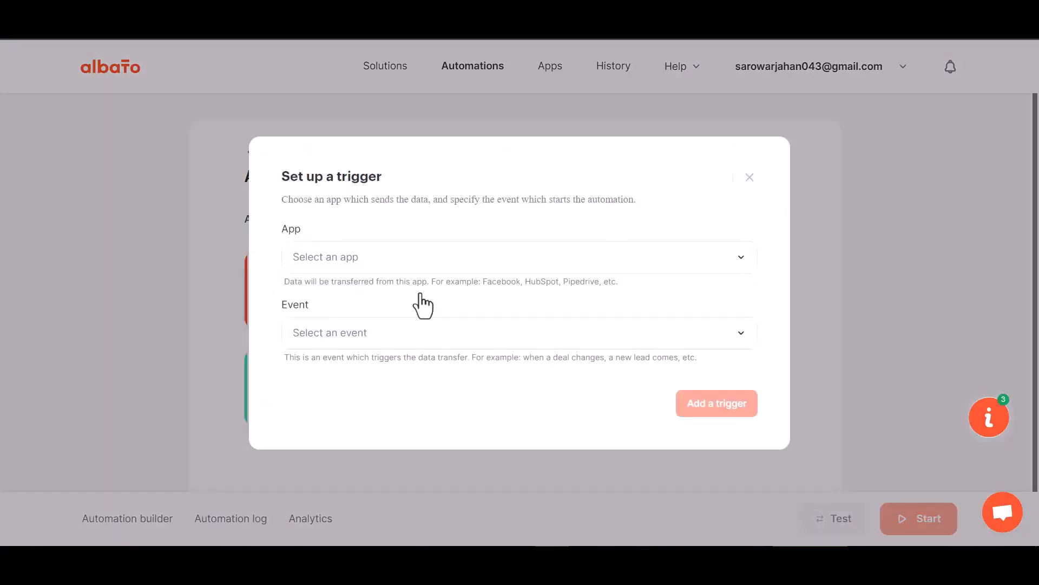
pyautogui.click(359, 266)
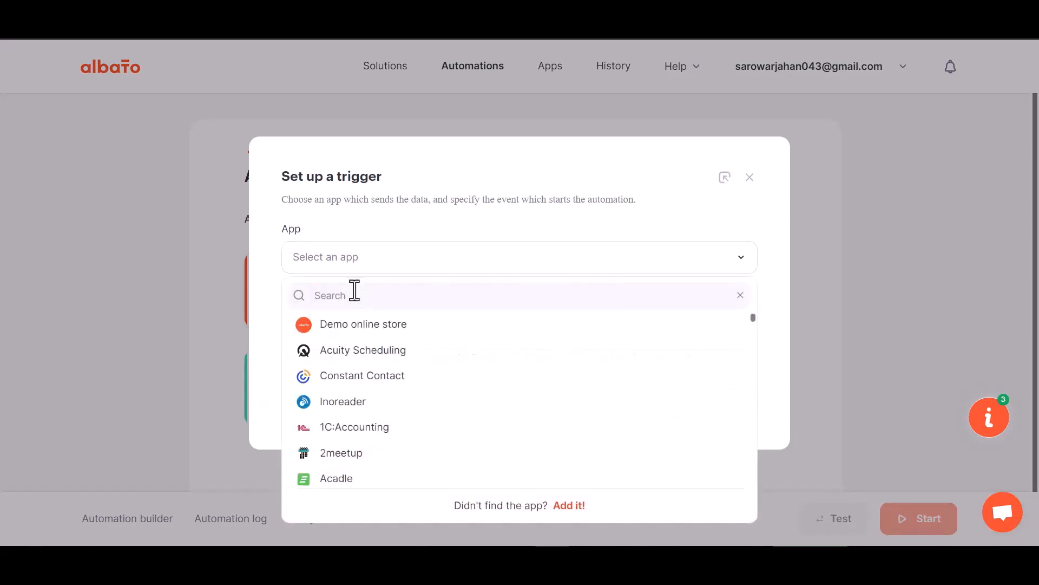
pyautogui.write('web')
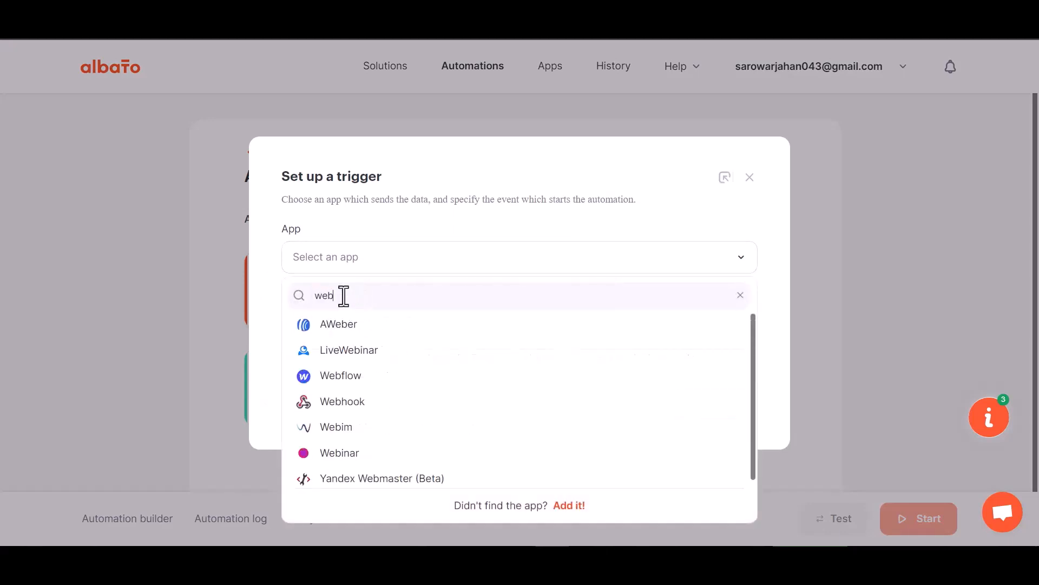
pyautogui.write('h')
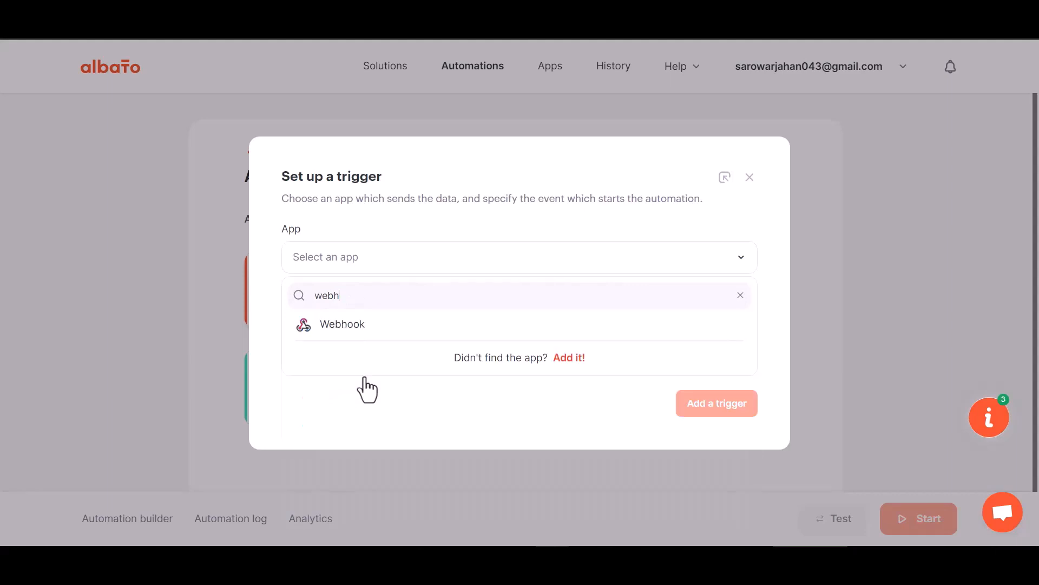
pyautogui.click(364, 328)
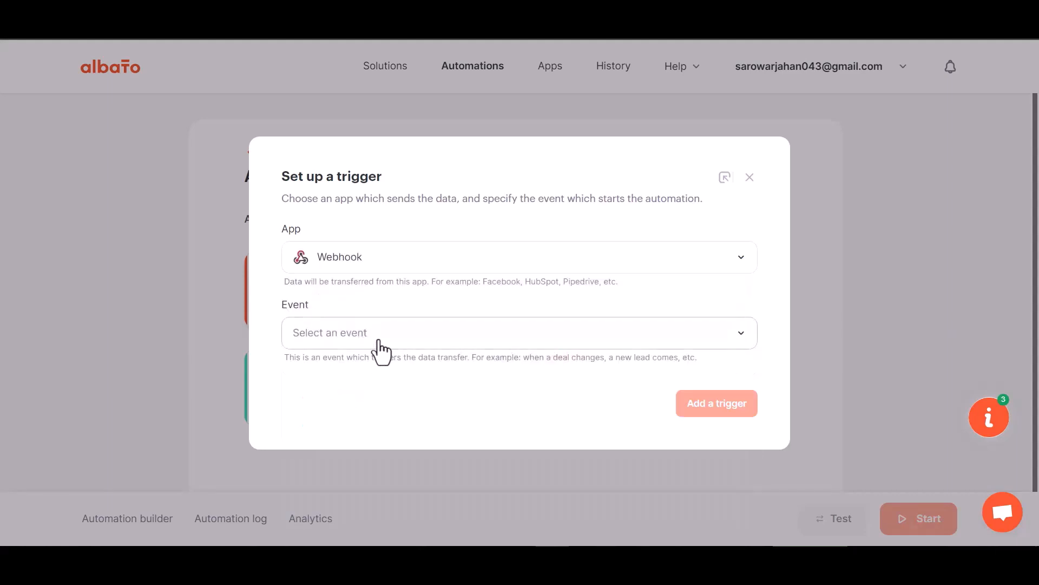
# Set the trigger's event to Incoming webhook, choose the first My Account Webhook connection and add the trigger.
pyautogui.click(357, 335)
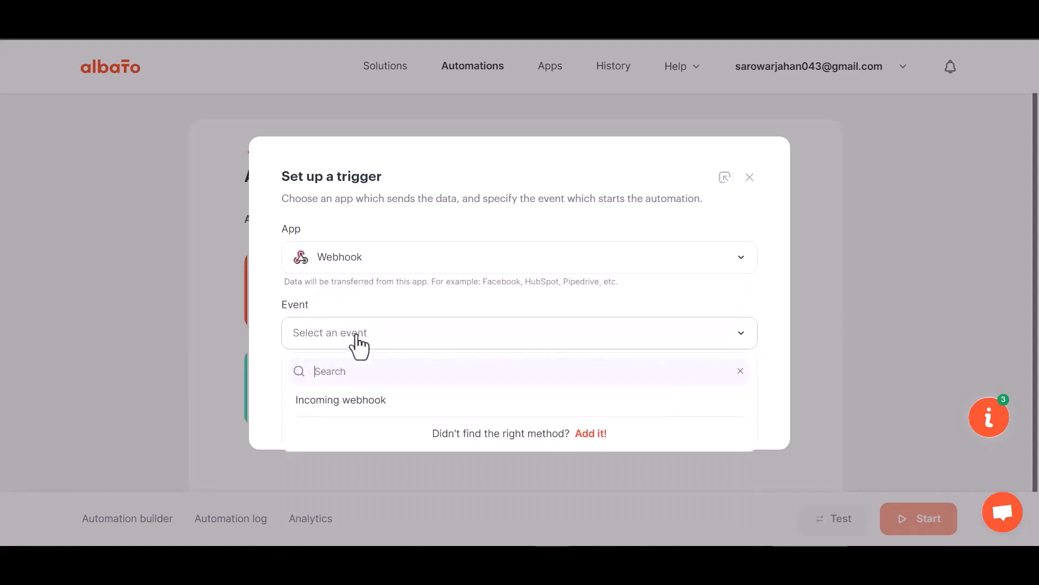
pyautogui.click(351, 400)
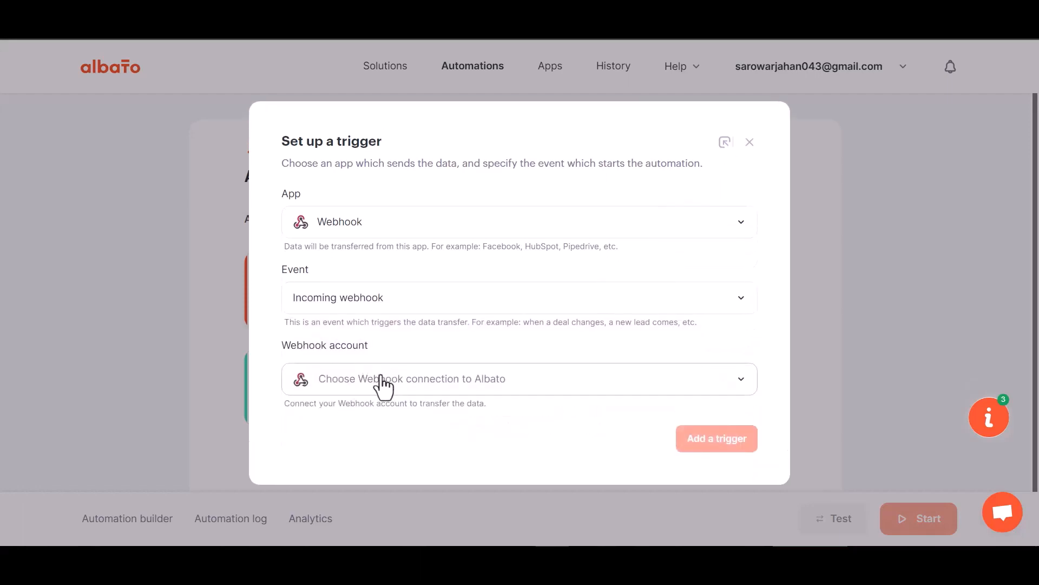
pyautogui.click(372, 388)
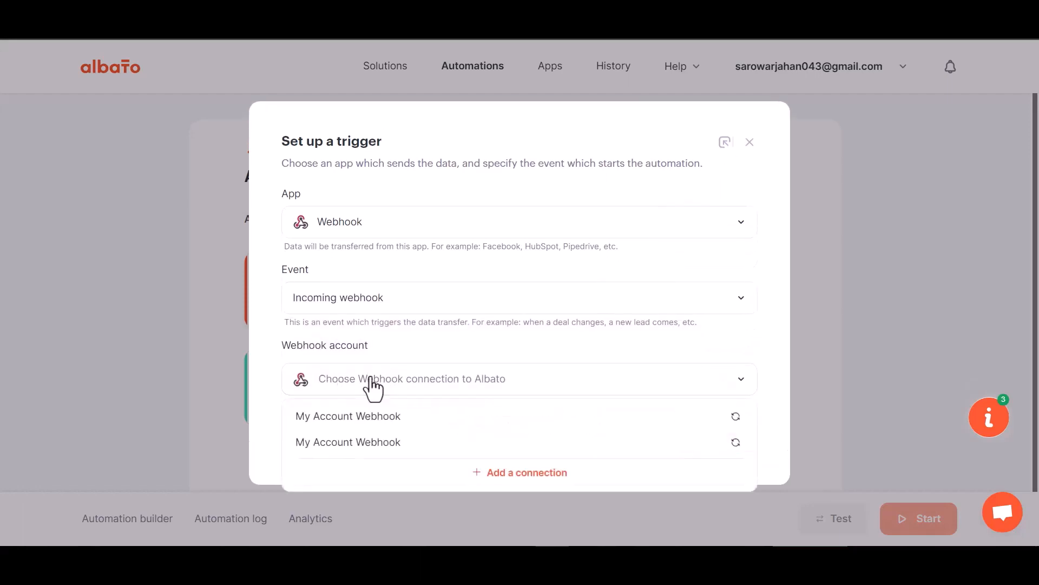
pyautogui.click(378, 421)
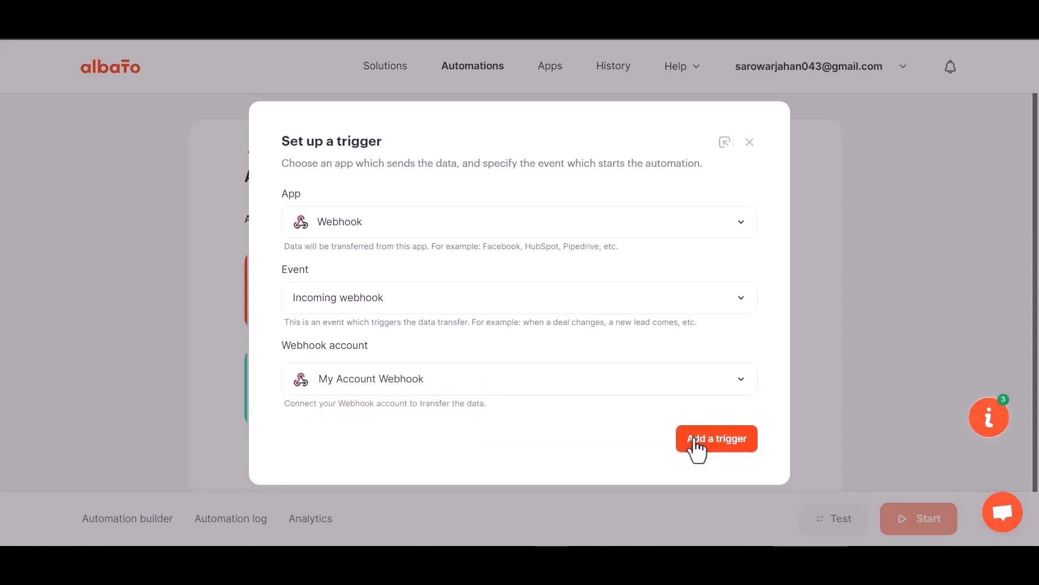
pyautogui.click(697, 439)
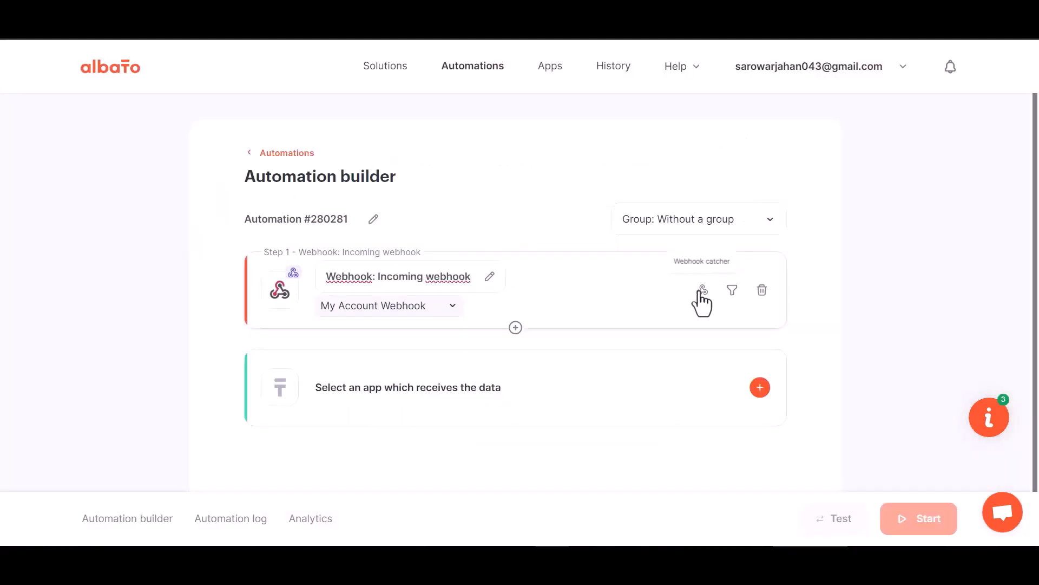
# Copy the webhook URL from the incoming webhook's Webhook catcher and start waiting for the webhook.
pyautogui.click(701, 291)
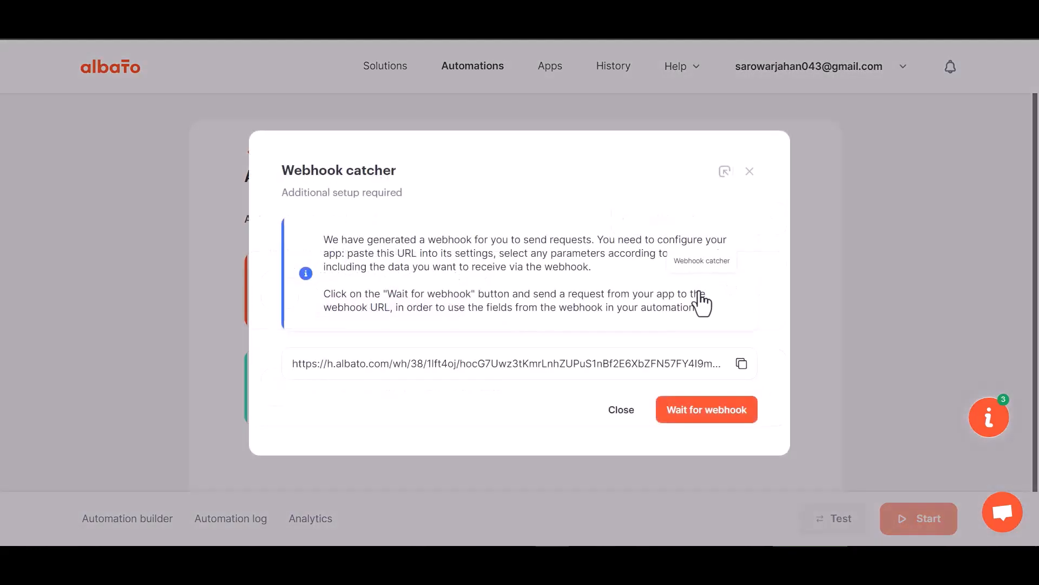
pyautogui.click(742, 362)
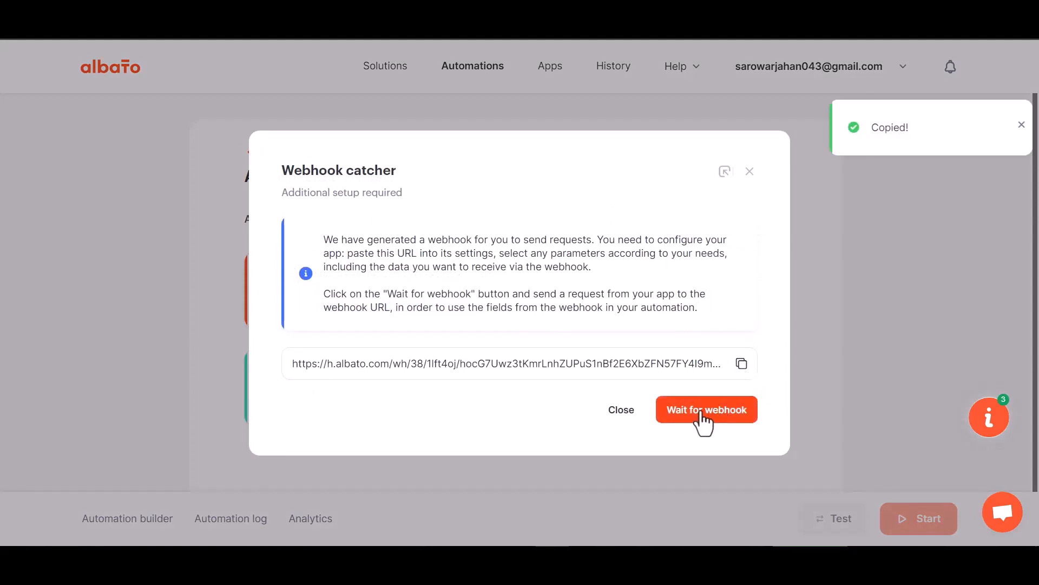
pyautogui.click(703, 411)
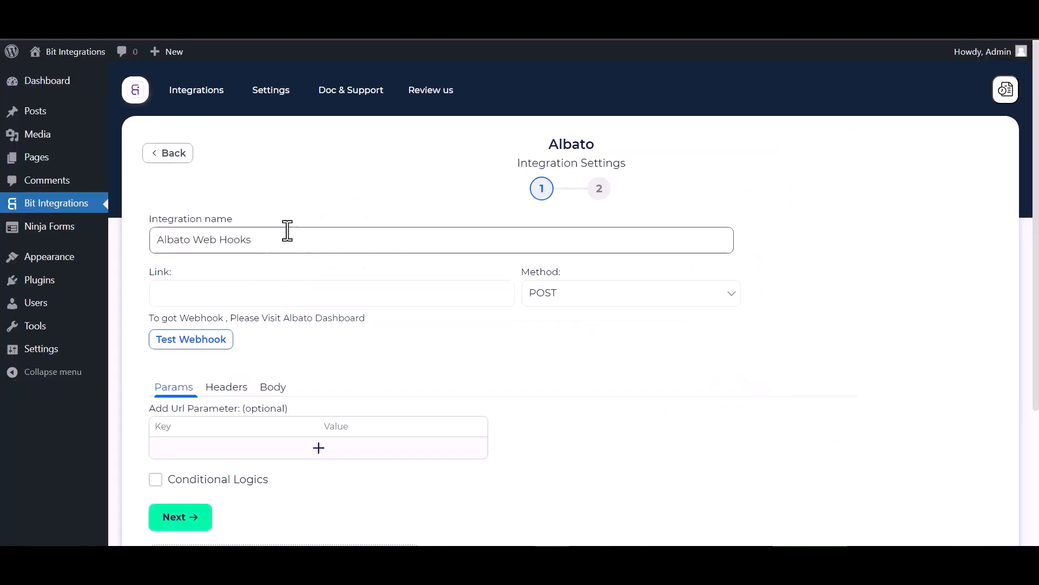
# Switch to Bit Integrations, paste the copied webhook URL as the Albato link and enable Send All Data for the request body.
pyautogui.click(249, 297)
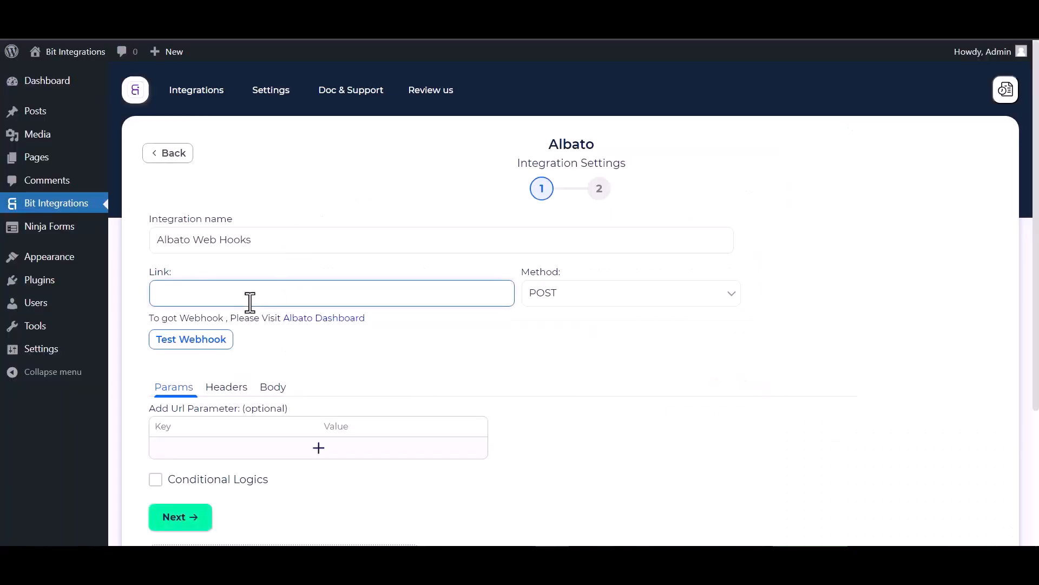
pyautogui.hotkey('ctrl', 'v')
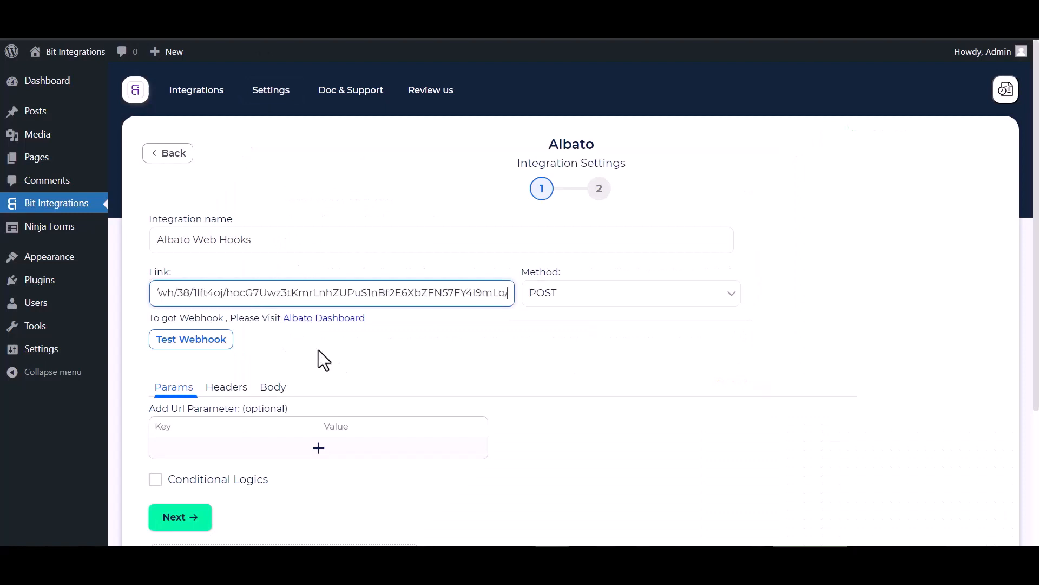
pyautogui.click(275, 395)
pyautogui.click(179, 421)
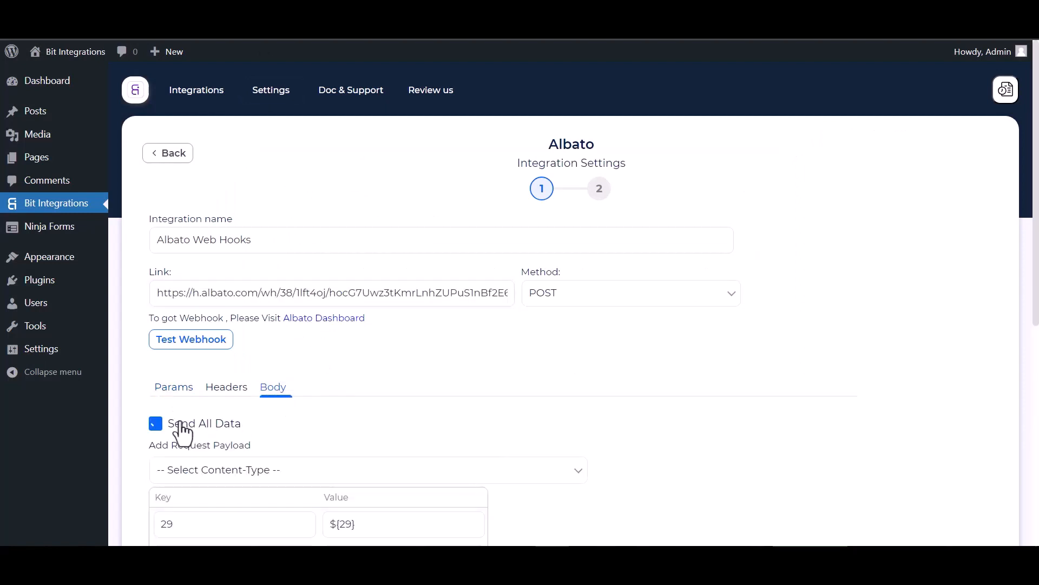
# Set the request payload's content type to application/json and test the webhook.
pyautogui.scroll(-1, 249, 428)
pyautogui.scroll(-2, 250, 428)
pyautogui.click(289, 342)
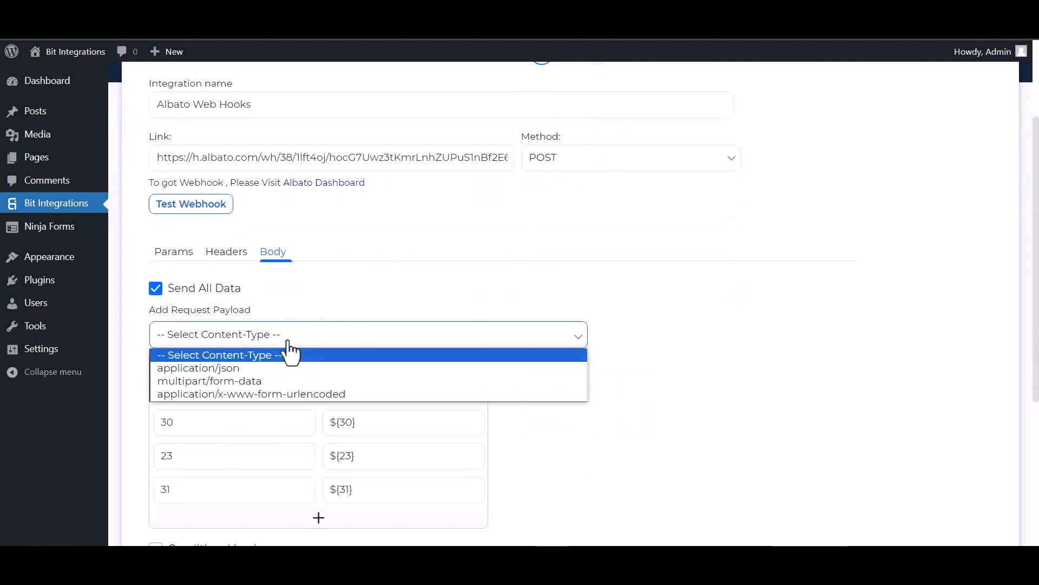
pyautogui.click(215, 372)
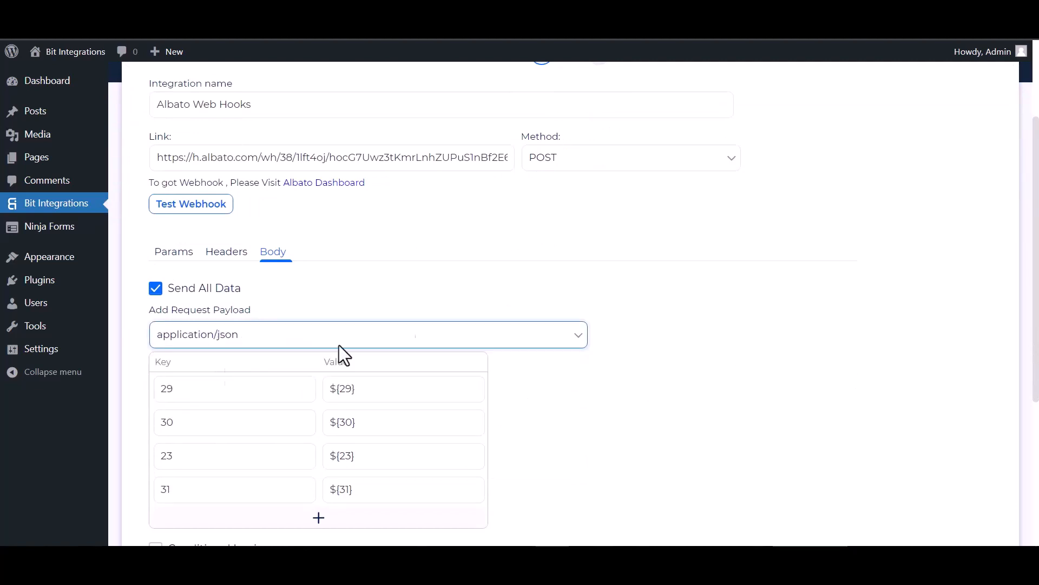
pyautogui.scroll(1, 242, 265)
pyautogui.click(199, 274)
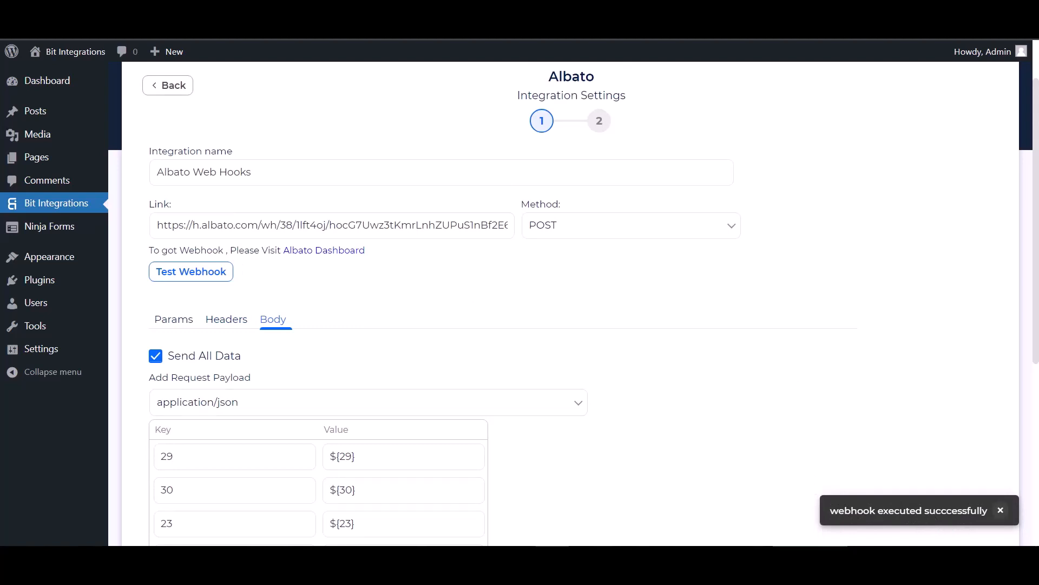
pyautogui.scroll(-4, 157, 355)
pyautogui.click(156, 347)
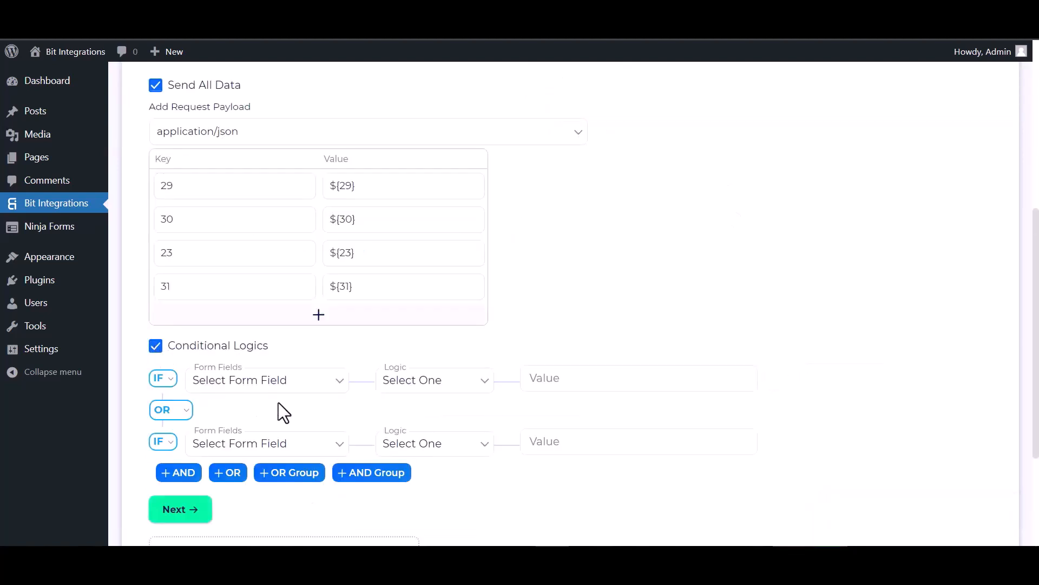
pyautogui.scroll(-1, 278, 401)
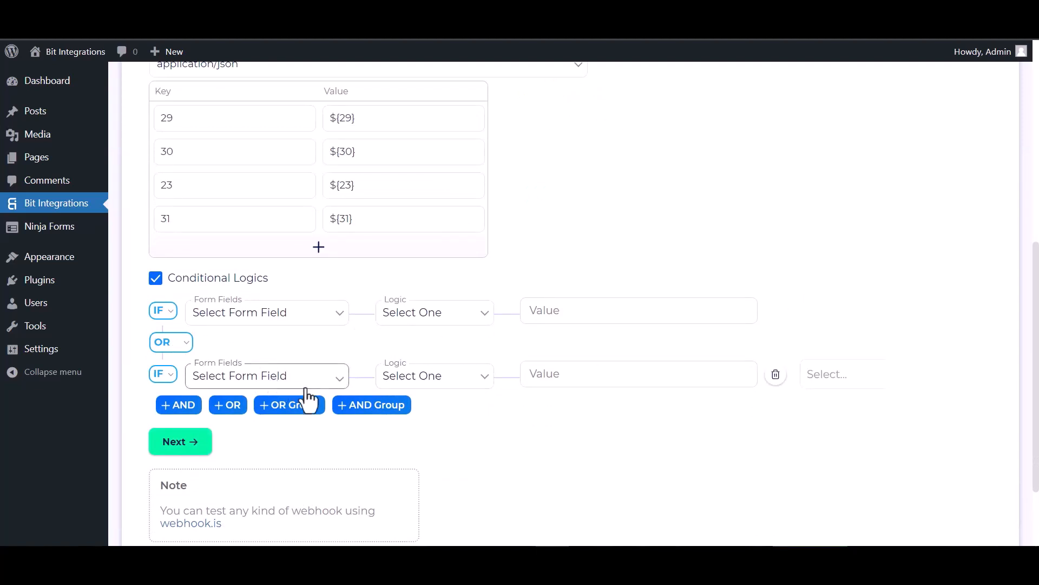
pyautogui.click(158, 281)
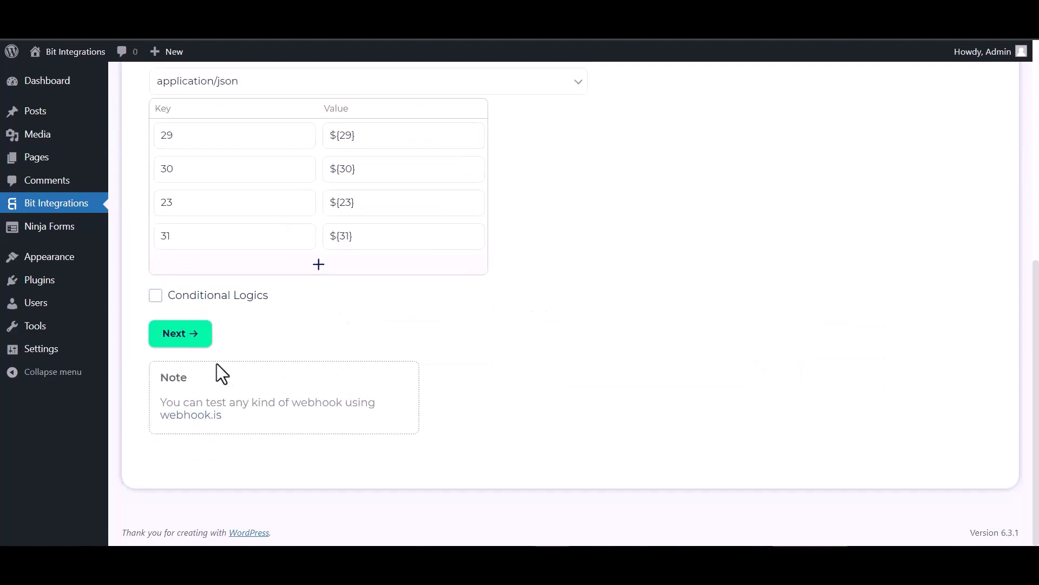
# Complete the Albato integration settings, finish and save the integration.
pyautogui.click(183, 337)
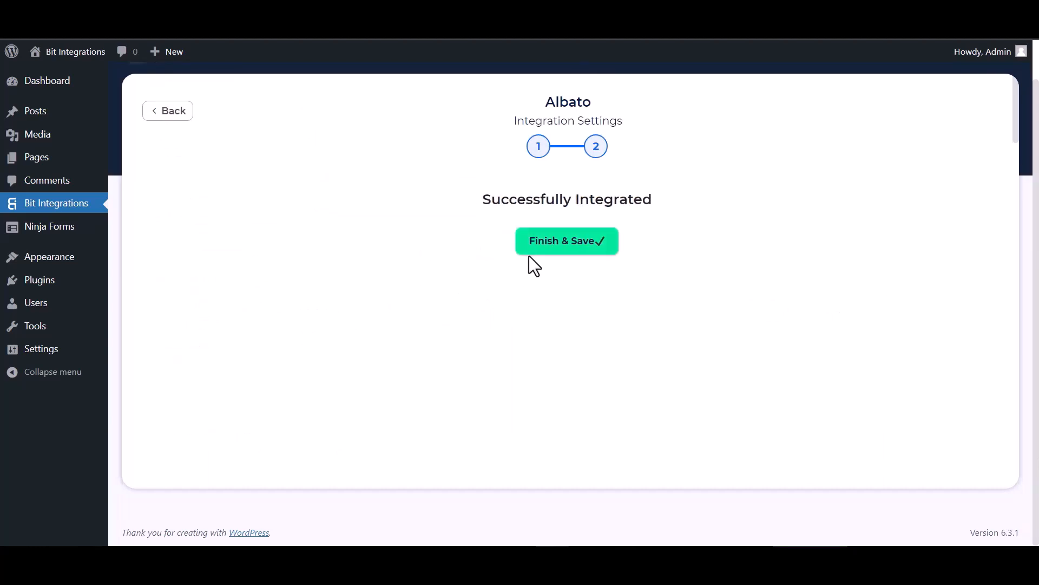
pyautogui.click(538, 248)
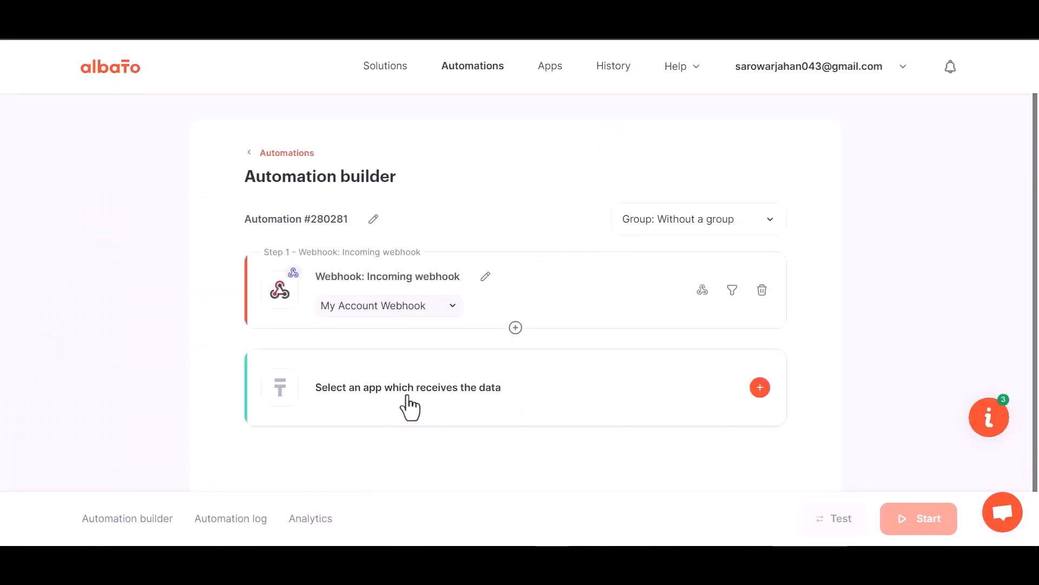
# Start a receiving action in the Albato automation with MailChimp as the app and Add subscriber to the list as the action.
pyautogui.click(531, 397)
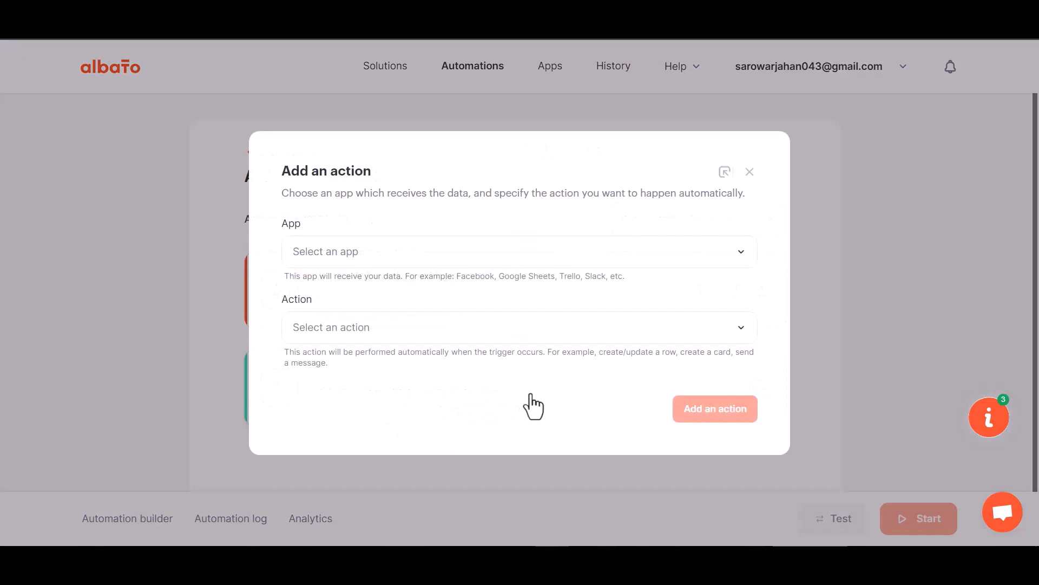
pyautogui.click(348, 287)
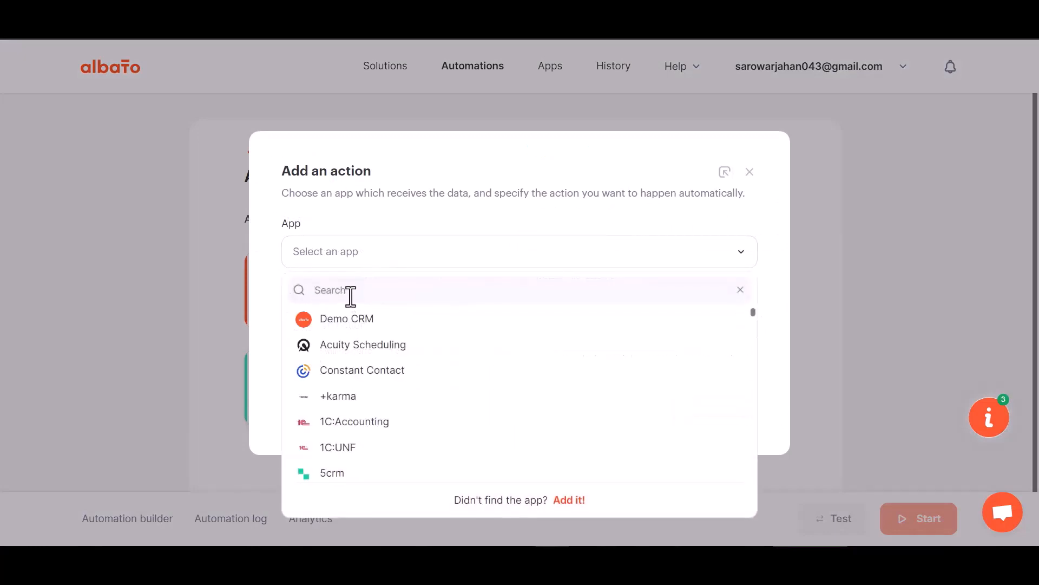
pyautogui.write('mail')
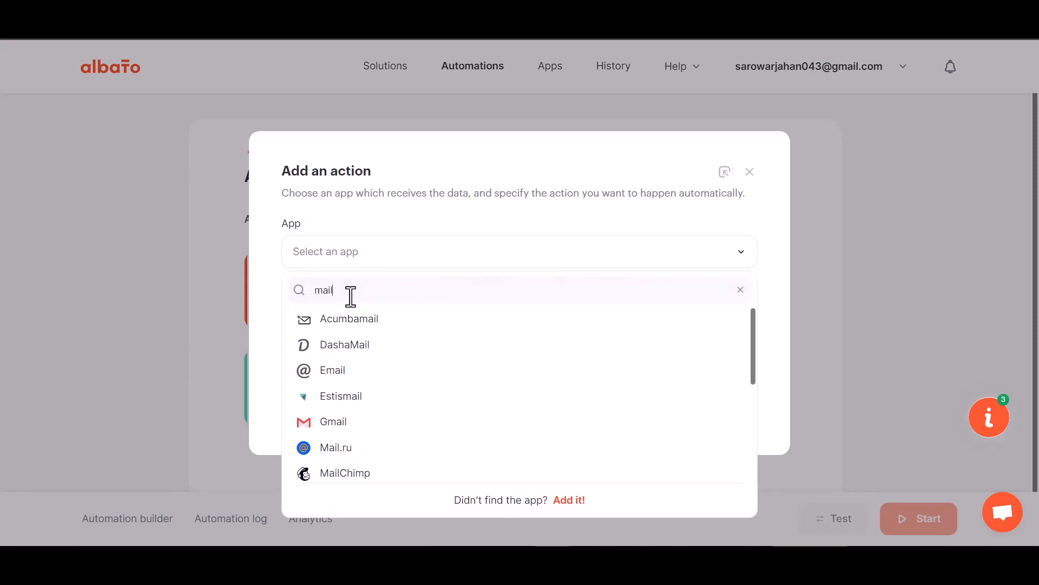
pyautogui.write('c')
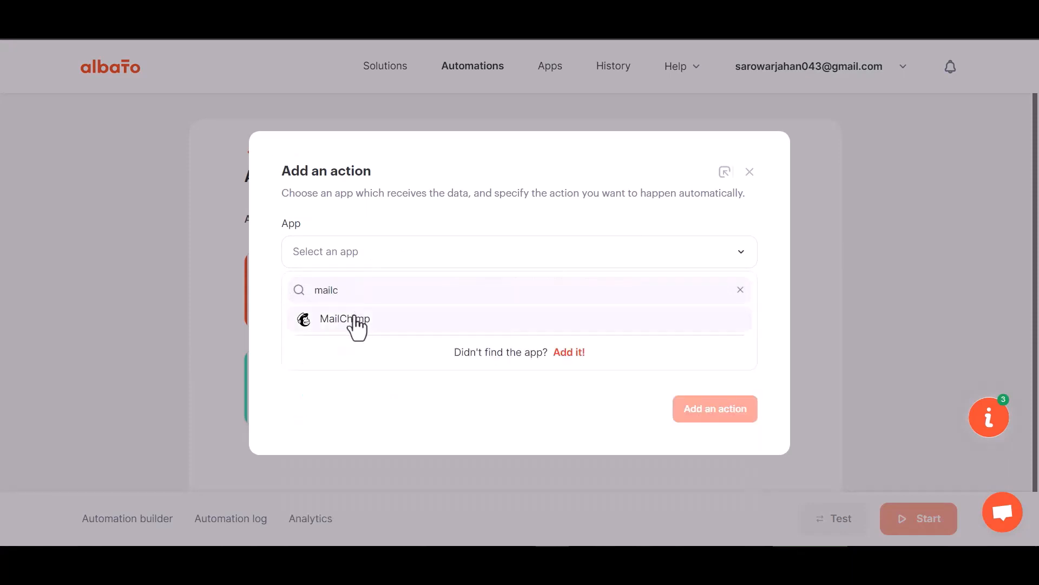
pyautogui.click(354, 320)
pyautogui.click(370, 337)
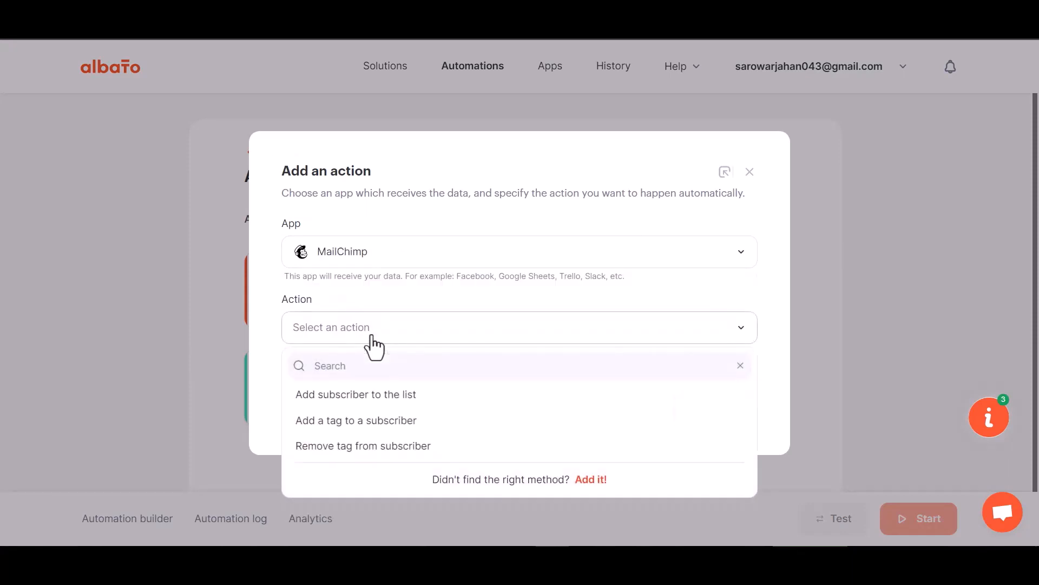
pyautogui.click(395, 395)
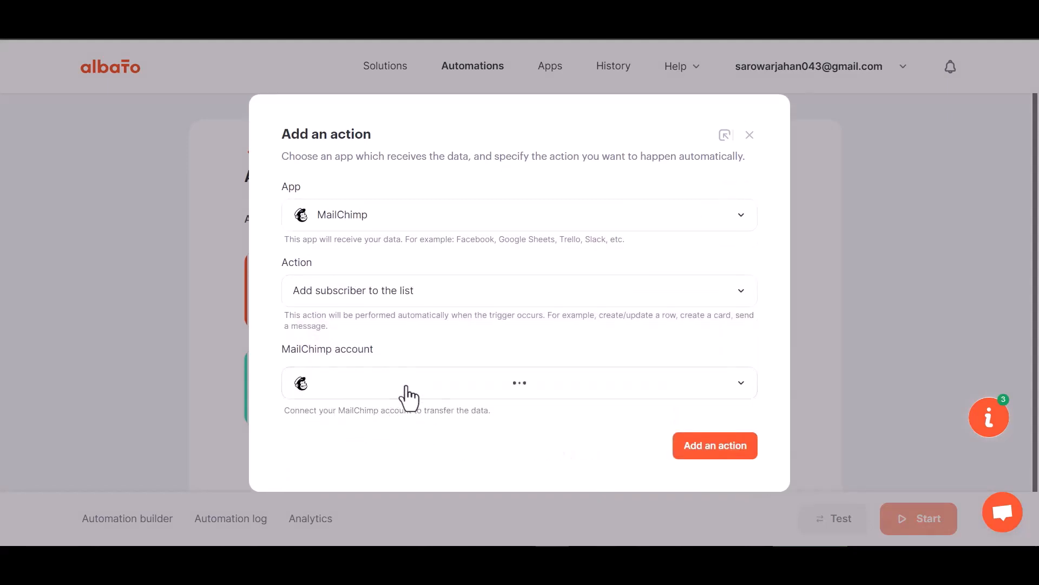
# Grant Albato access to the MailChimp account, logging in with the username and account password and allowing the authorization.
pyautogui.click(383, 362)
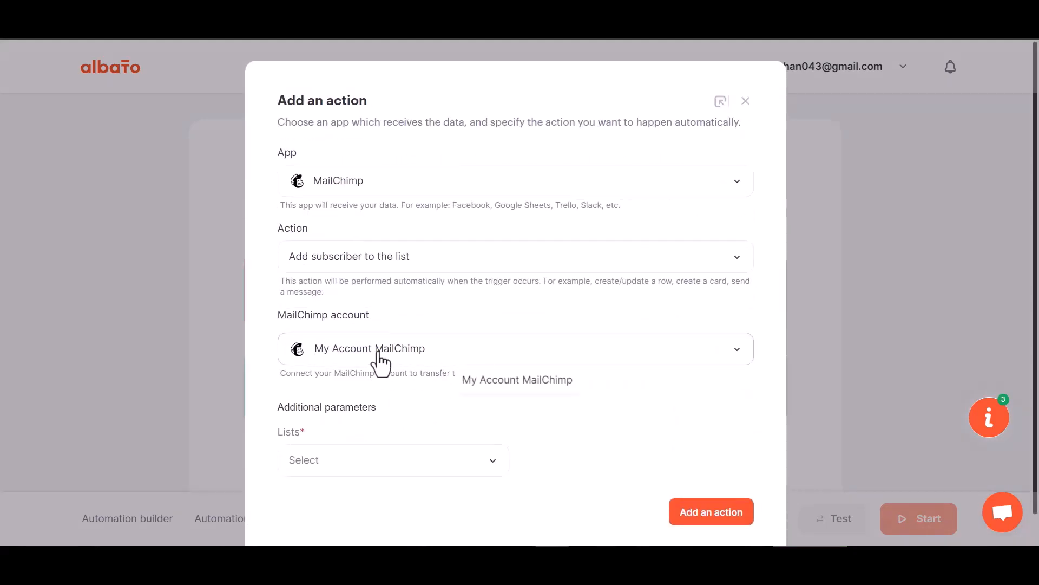
pyautogui.click(499, 388)
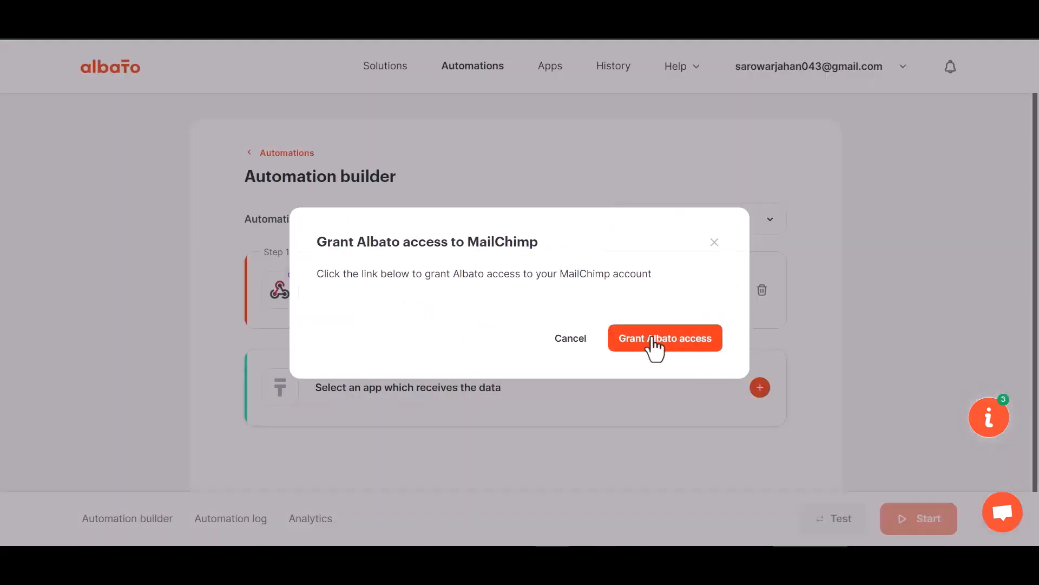
pyautogui.click(655, 341)
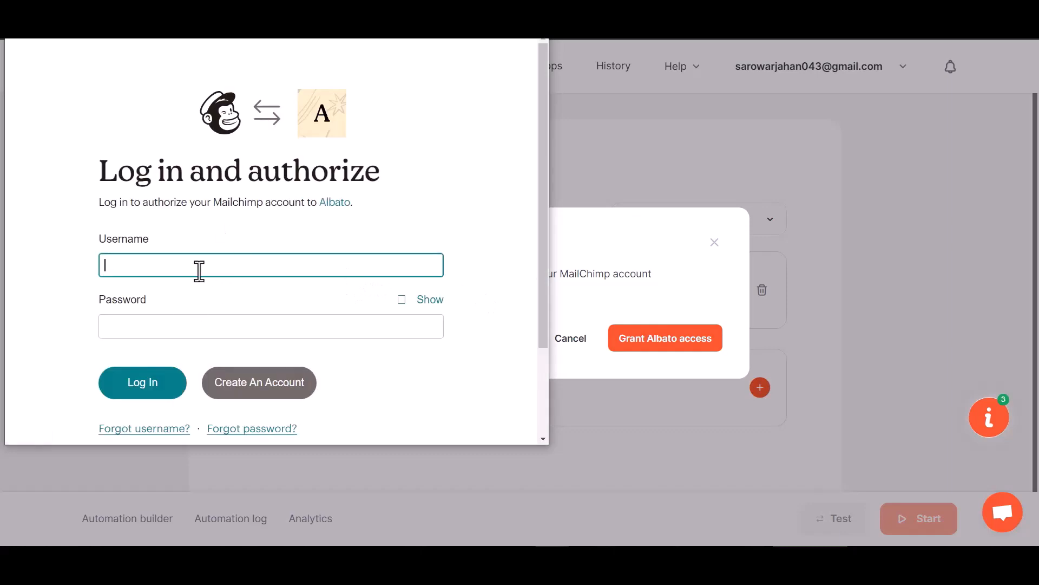
pyautogui.click(182, 379)
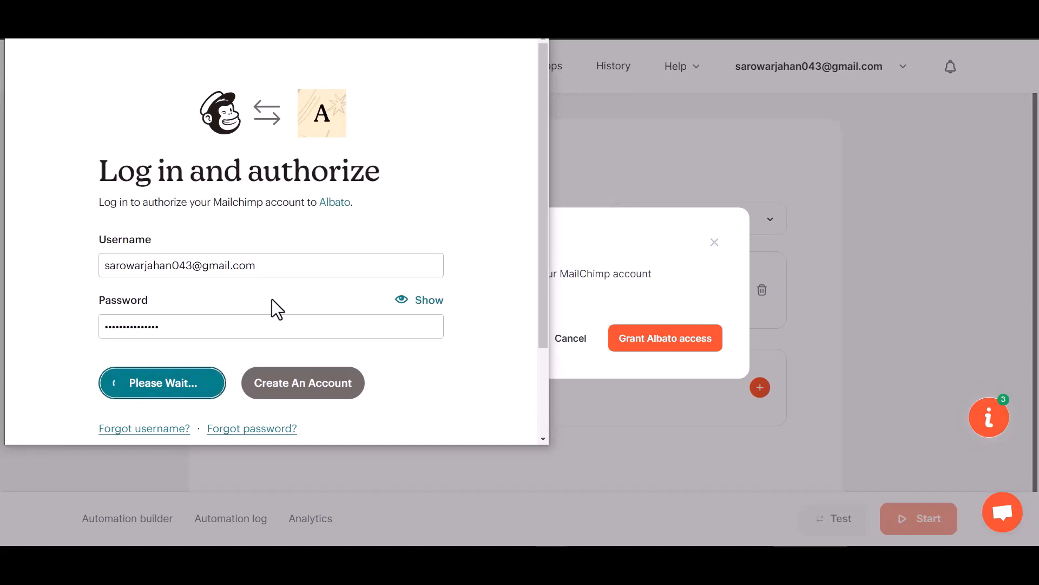
pyautogui.scroll(-3, 266, 307)
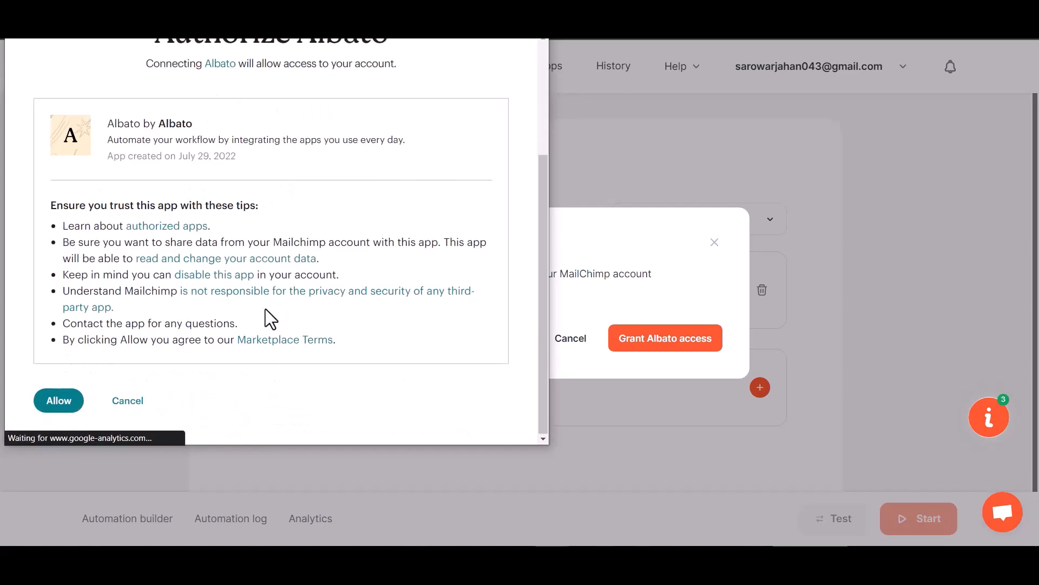
pyautogui.click(76, 399)
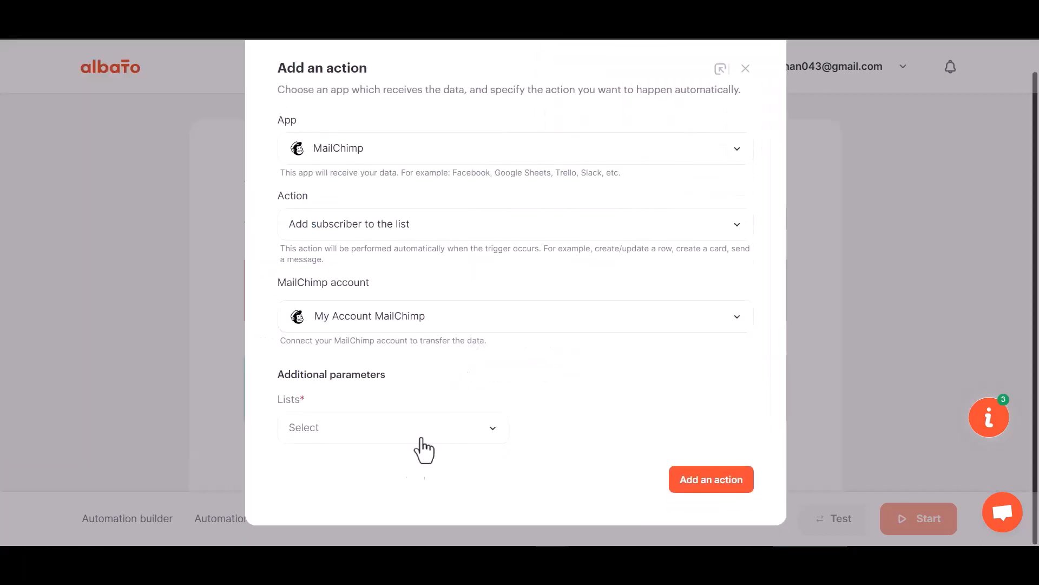
# Select the only available MailChimp list as the additional parameter and add the action.
pyautogui.click(398, 440)
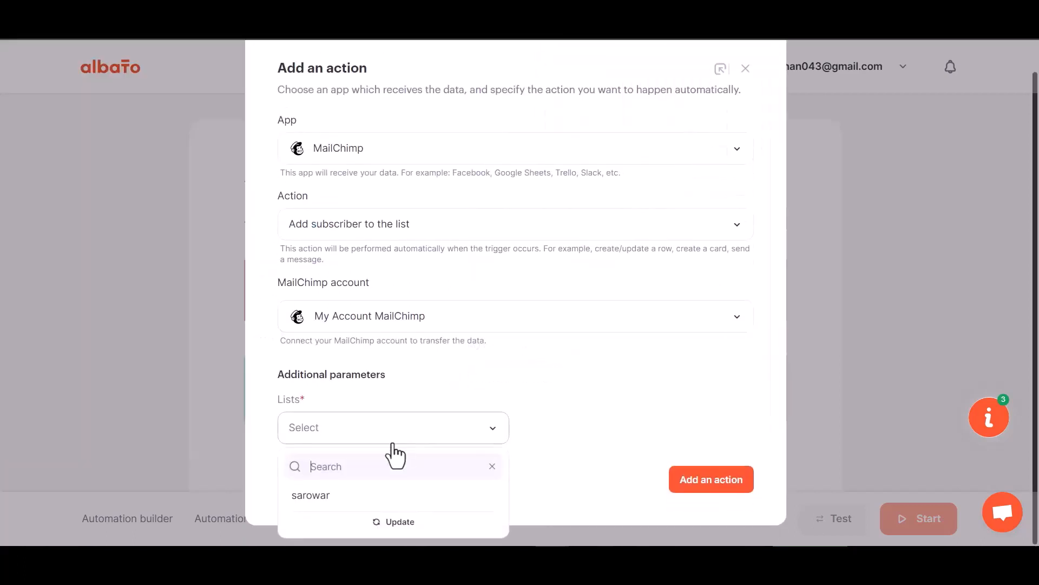
pyautogui.click(355, 495)
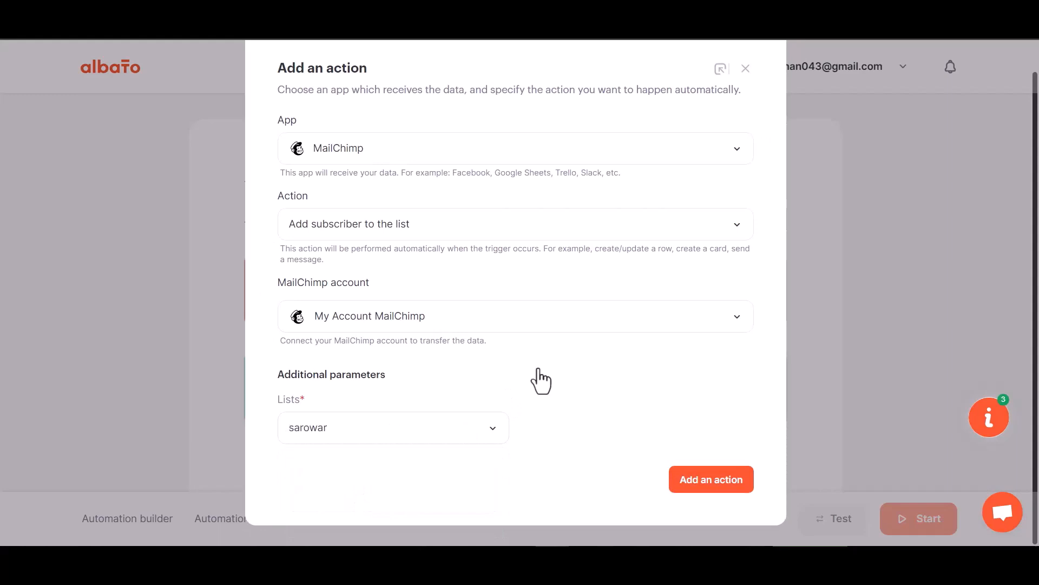
pyautogui.click(720, 482)
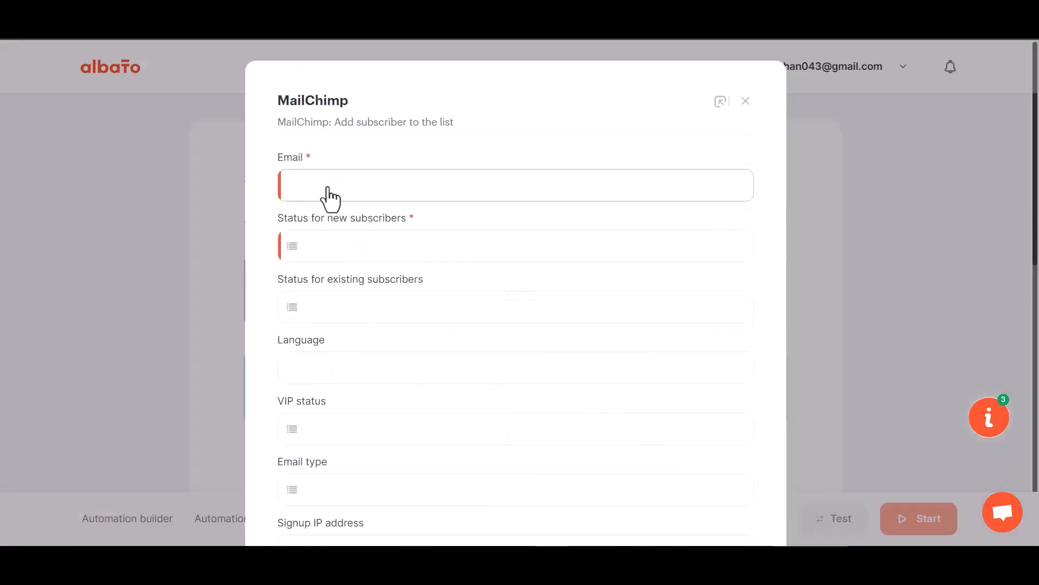
# Map the MailChimp Email field to webhook value 23 and set the status for new subscribers to Subscribed.
pyautogui.click(366, 194)
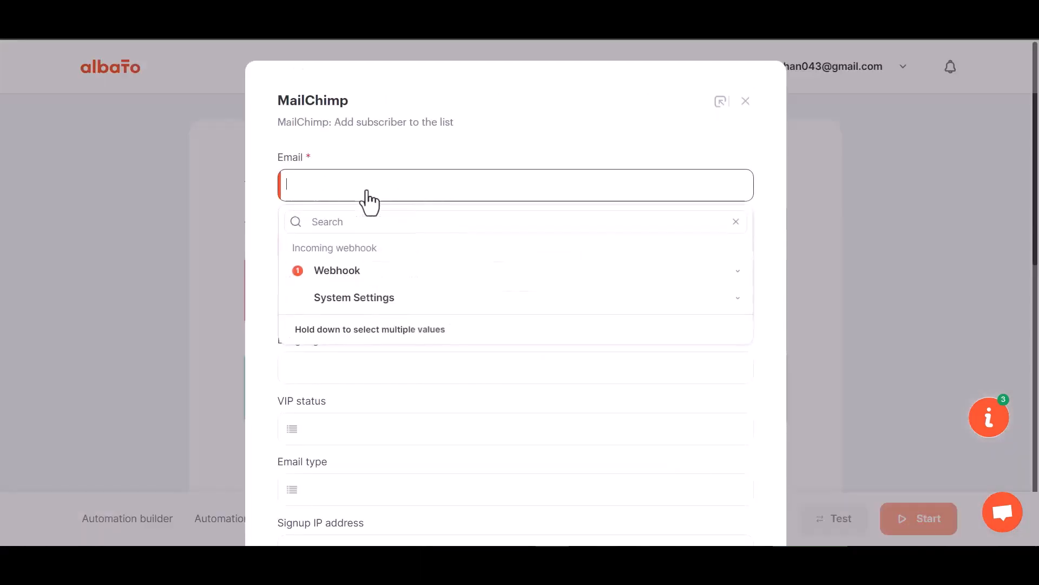
pyautogui.click(363, 271)
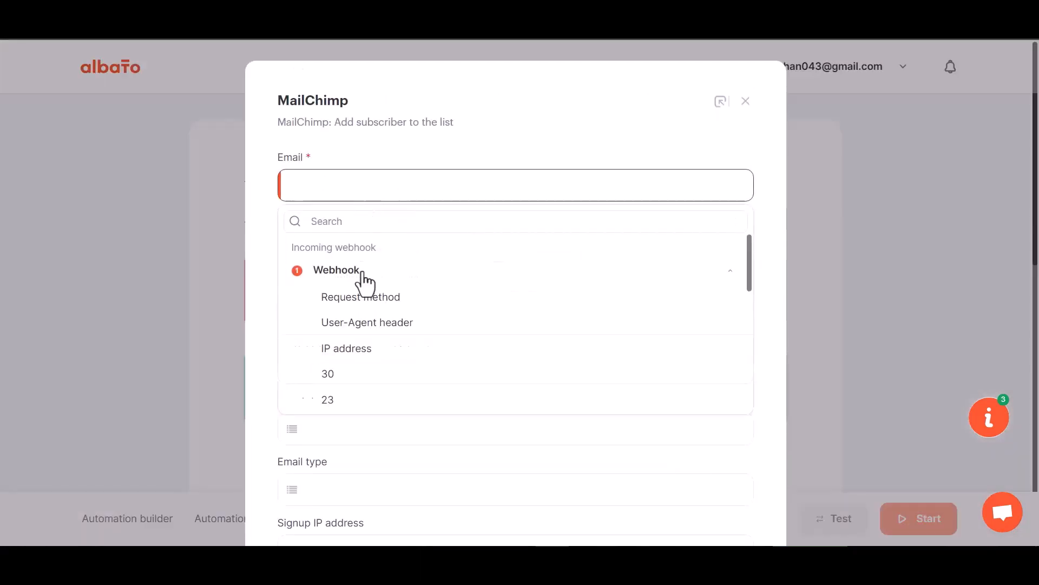
pyautogui.click(333, 399)
pyautogui.scroll(-1, 357, 339)
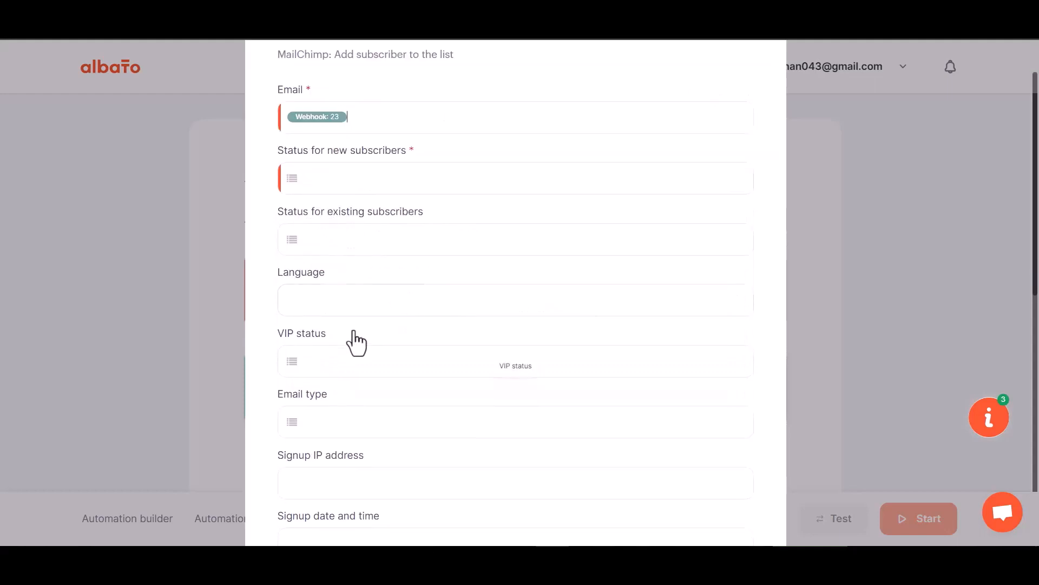
pyautogui.scroll(-1, 356, 343)
pyautogui.click(356, 113)
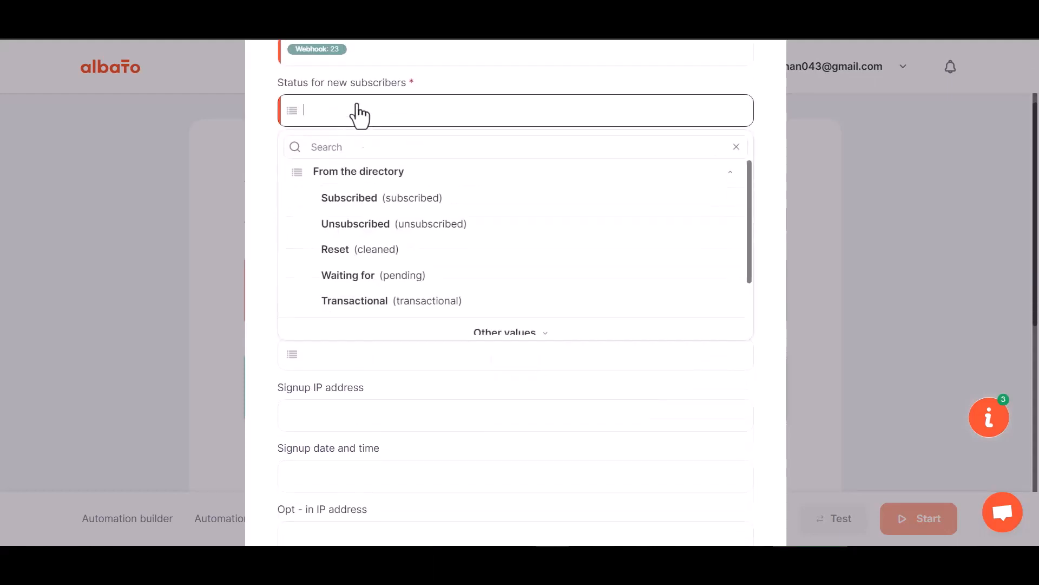
pyautogui.click(365, 207)
# Map the MailChimp First Name field to webhook value 29 and the Last Name field to webhook value 30.
pyautogui.scroll(-6, 389, 327)
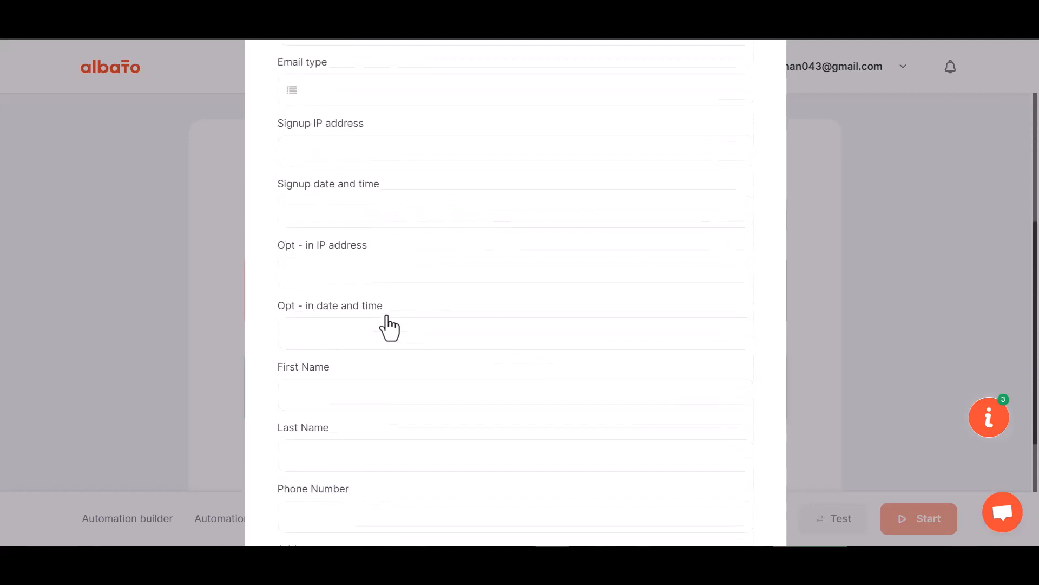
pyautogui.click(343, 251)
pyautogui.click(348, 338)
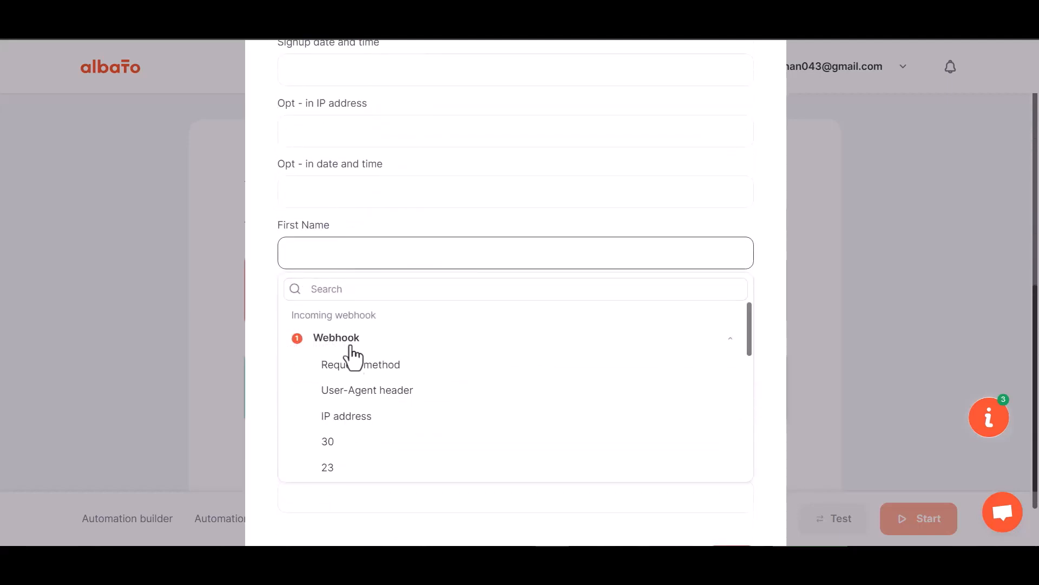
pyautogui.scroll(-1, 339, 480)
pyautogui.click(339, 452)
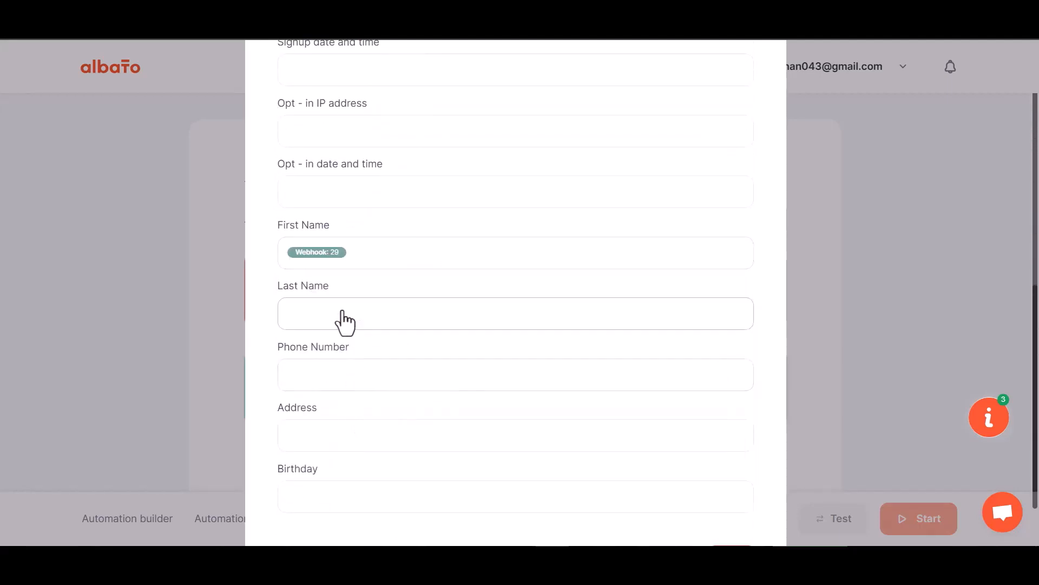
pyautogui.click(343, 314)
pyautogui.click(336, 404)
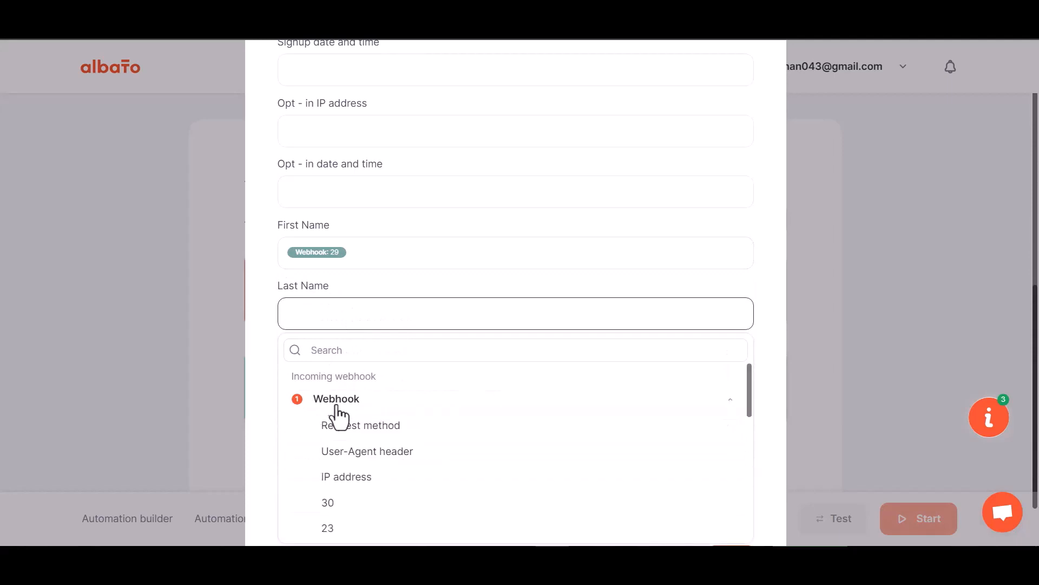
pyautogui.click(349, 503)
# Map the MailChimp Phone Number field to webhook value 31.
pyautogui.scroll(-1, 366, 361)
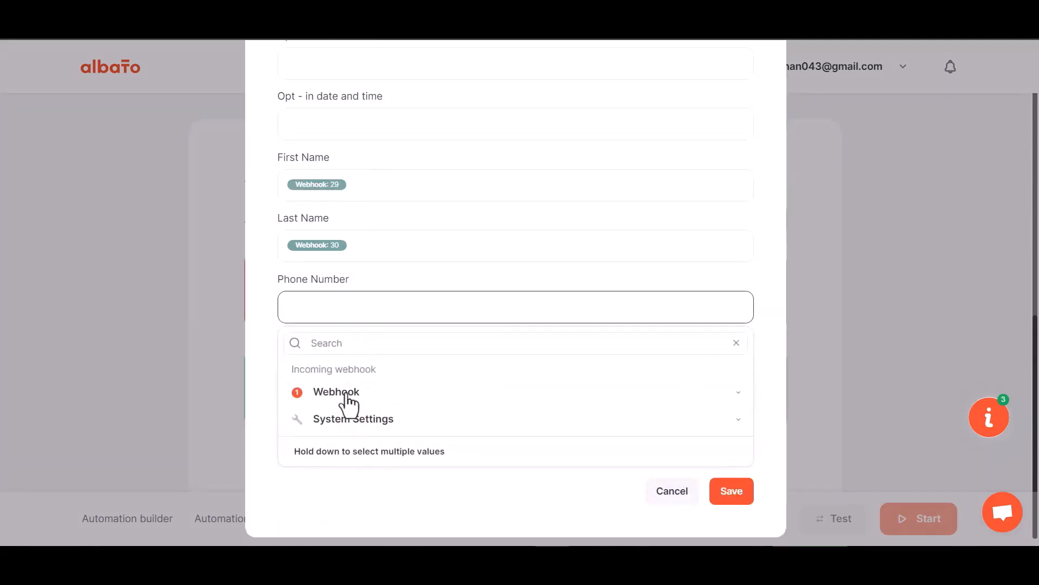
pyautogui.click(342, 397)
pyautogui.scroll(-3, 352, 519)
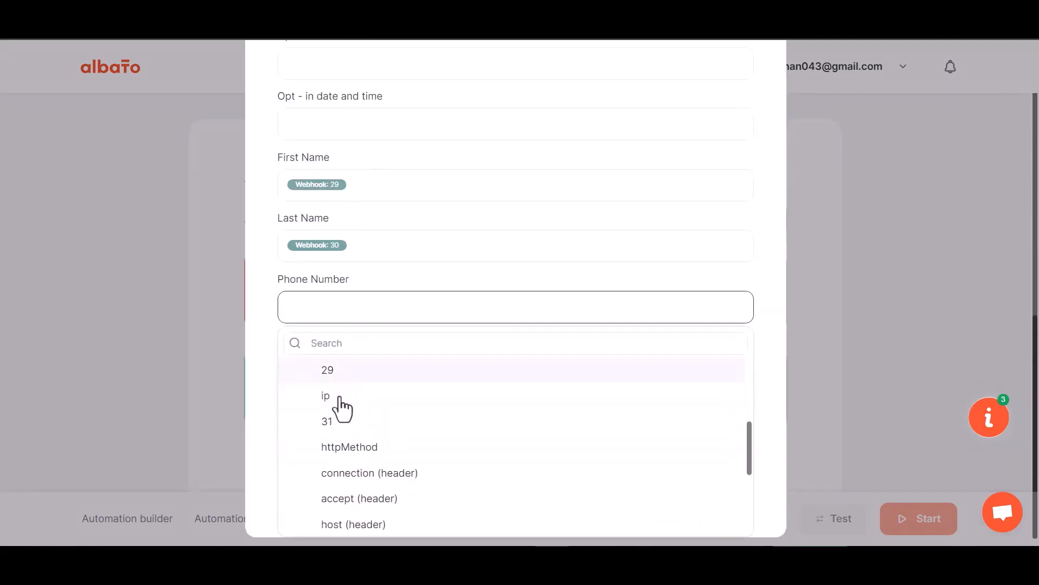
pyautogui.click(339, 421)
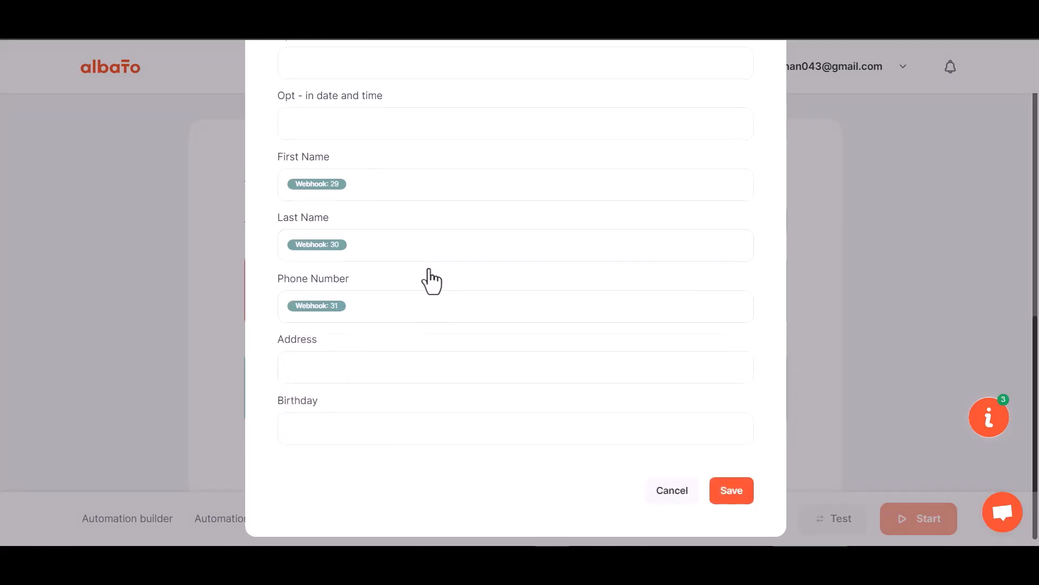
# Save the MailChimp add-subscriber action's field mapping and start the Albato automation.
pyautogui.scroll(-1, 431, 281)
pyautogui.click(718, 479)
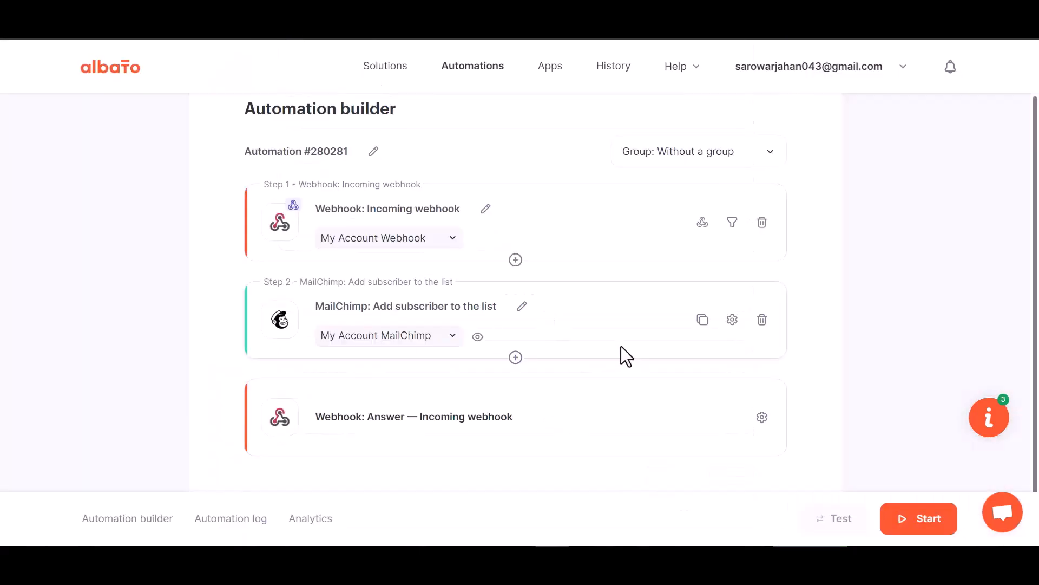
pyautogui.click(917, 528)
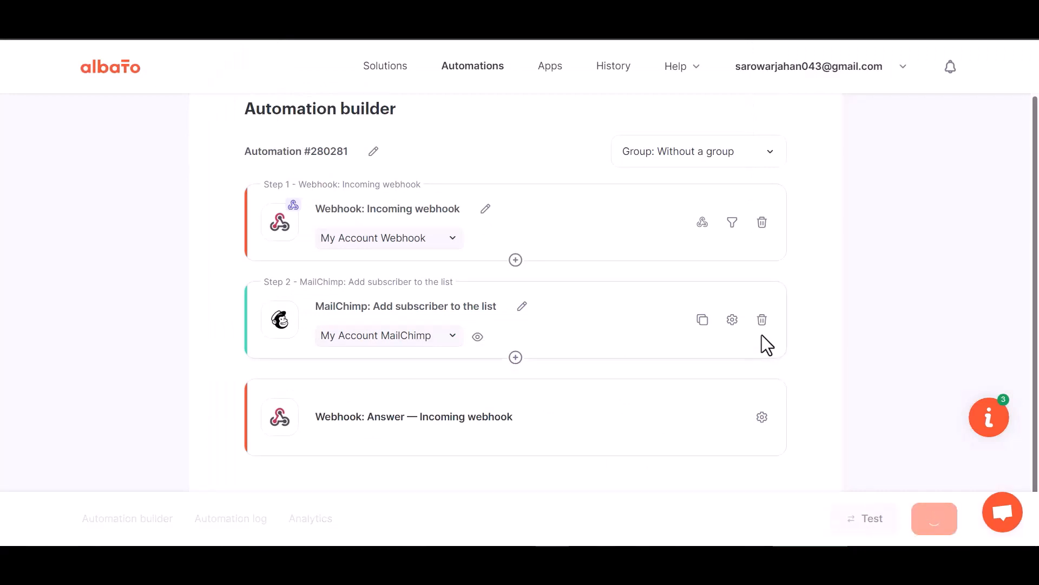
# Switch to the Amelia appointments in WordPress and set the October 20, 2023 11:30 am appointment's status to Approved.
pyautogui.click(488, 37)
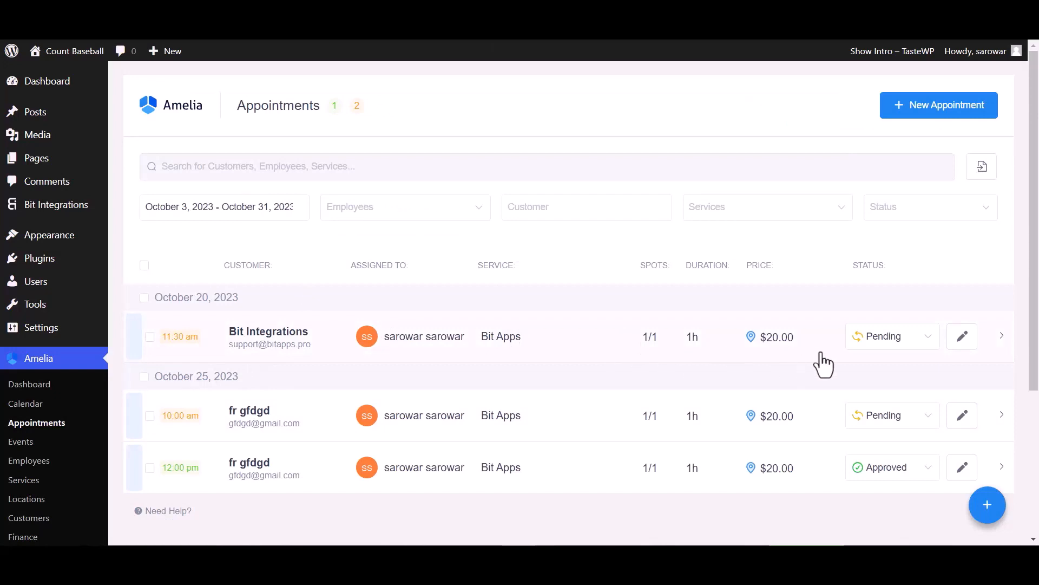
pyautogui.click(866, 347)
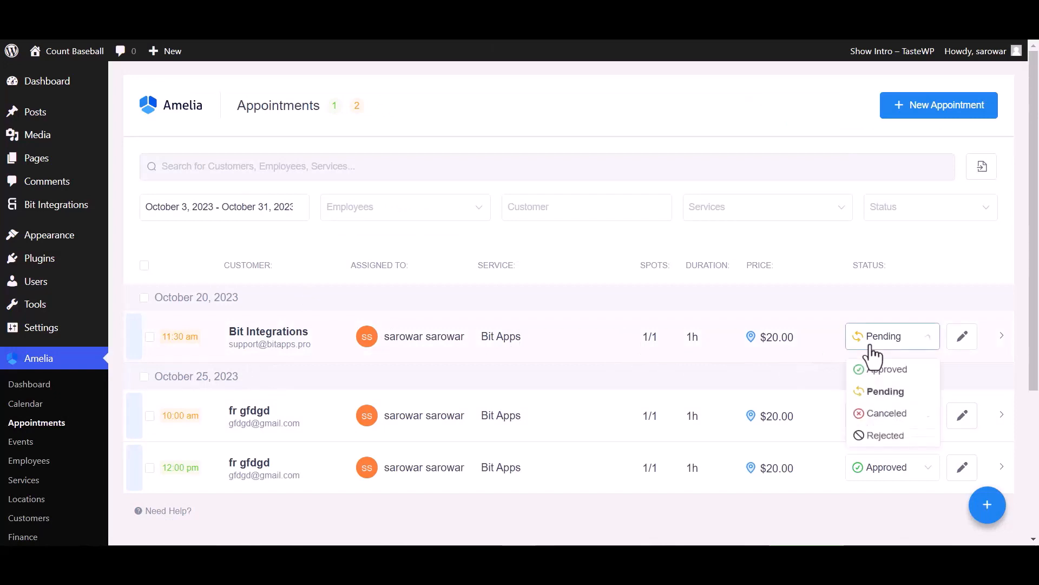
pyautogui.click(872, 370)
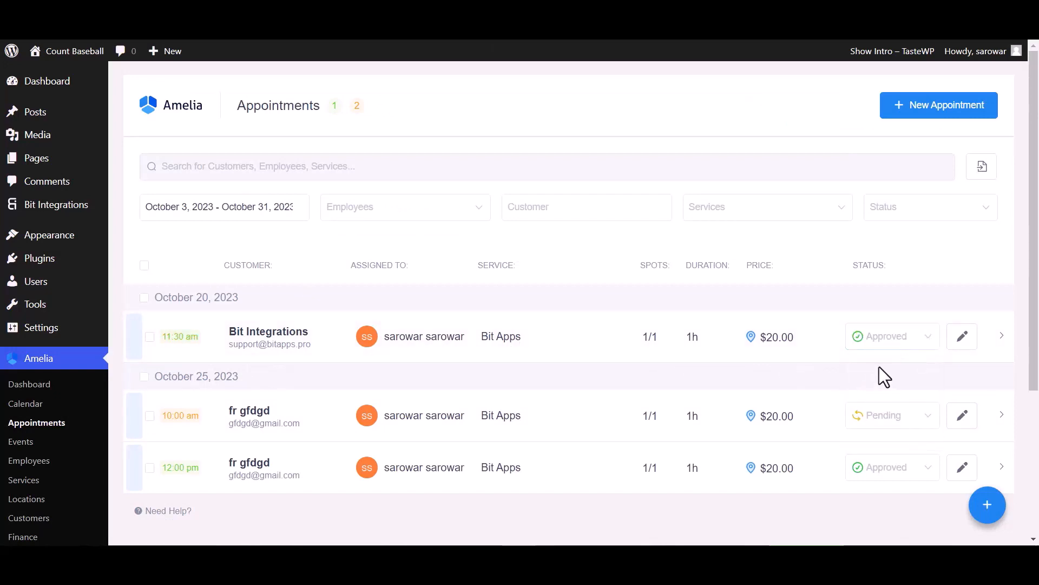